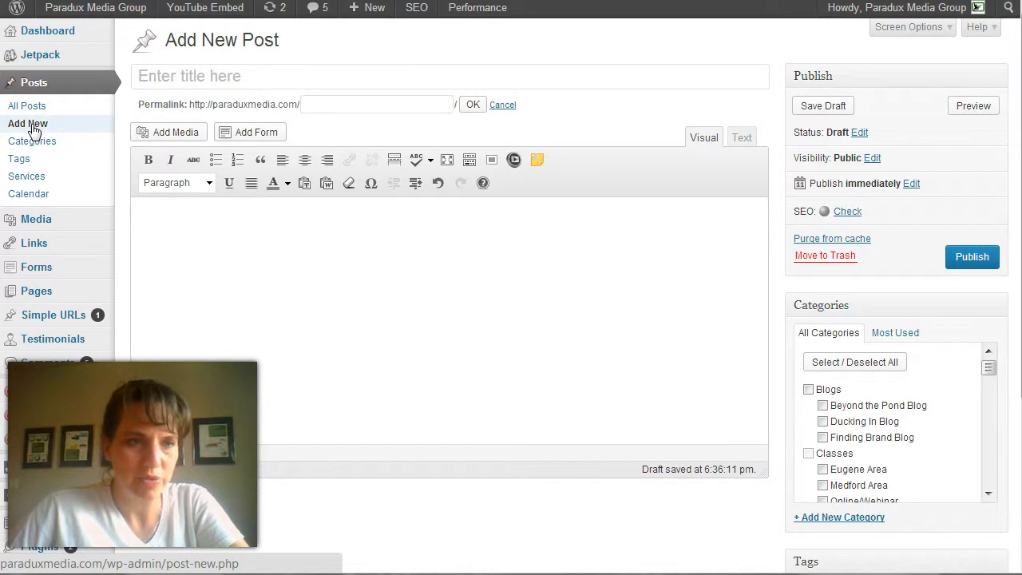
pyautogui.moveTo(204, 8)
pyautogui.click(171, 221)
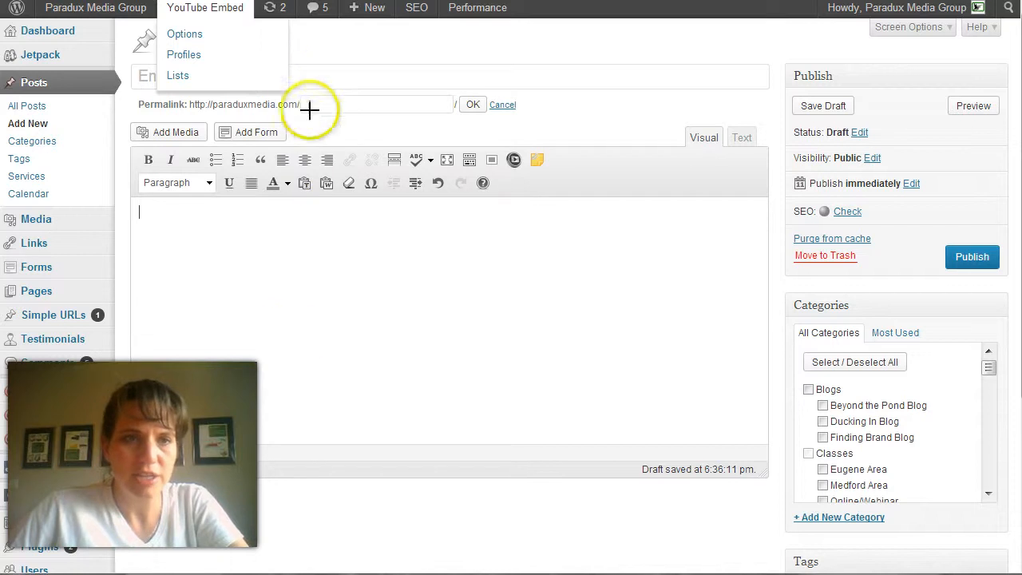
pyautogui.moveTo(297, 112)
pyautogui.mouseDown()
pyautogui.moveTo(424, 463)
pyautogui.moveTo(813, 449)
pyautogui.moveTo(894, 136)
pyautogui.mouseUp()
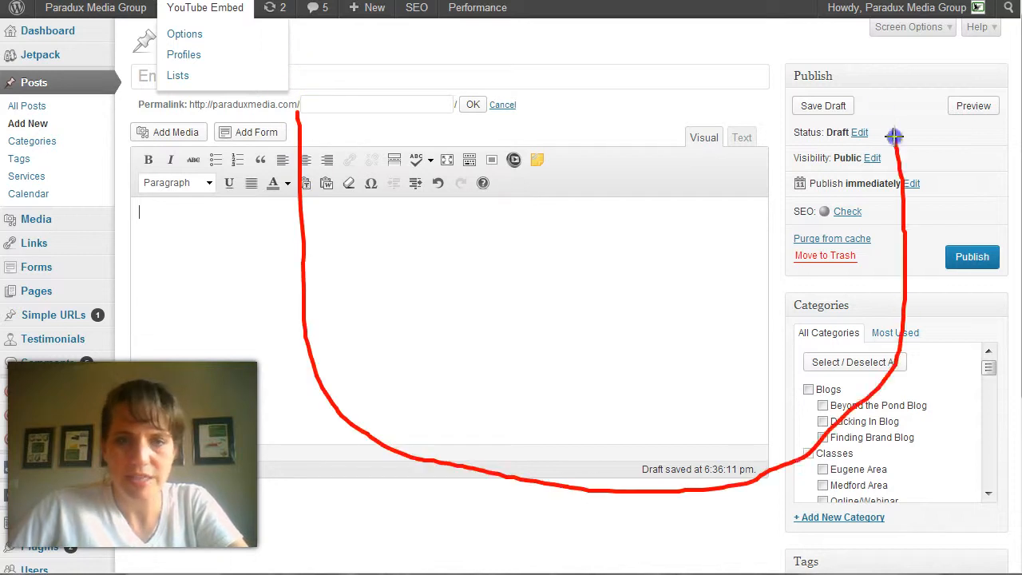
pyautogui.moveTo(465, 117)
pyautogui.mouseDown()
pyautogui.moveTo(519, 96)
pyautogui.moveTo(511, 126)
pyautogui.mouseUp()
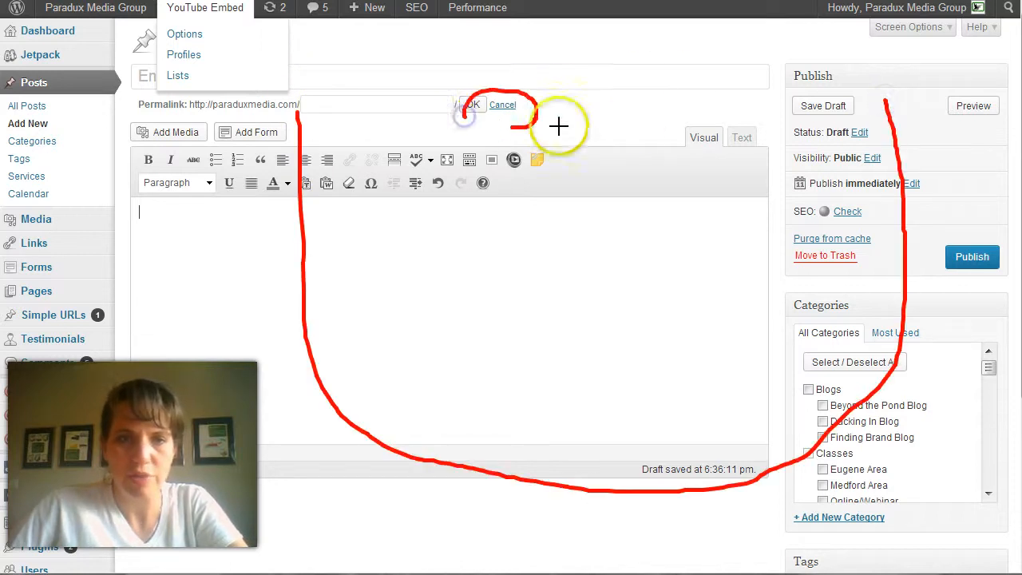
pyautogui.moveTo(650, 119)
pyautogui.mouseDown()
pyautogui.moveTo(732, 109)
pyautogui.moveTo(648, 117)
pyautogui.mouseUp()
pyautogui.moveTo(572, 254); pyautogui.dragTo(634, 238)
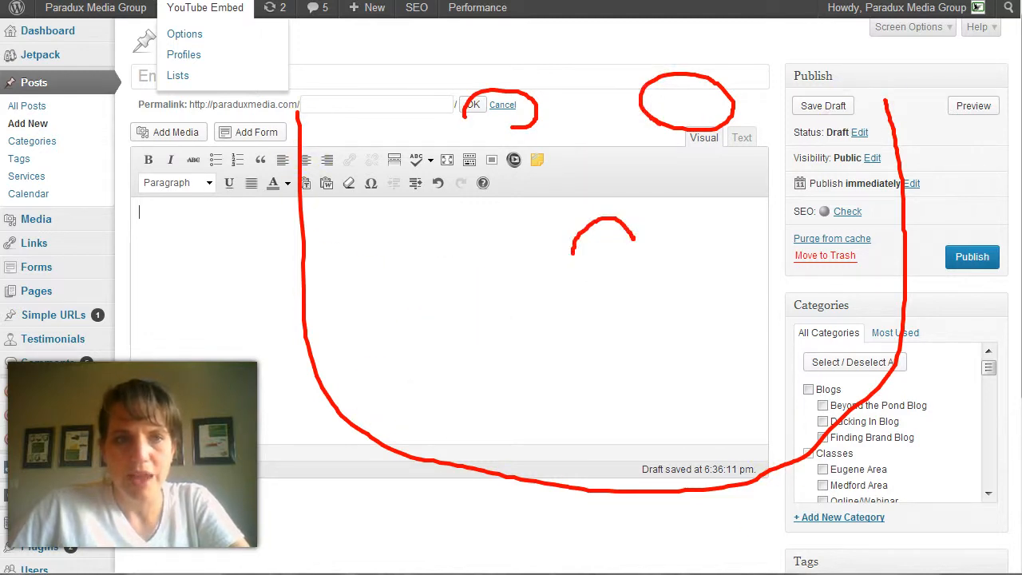
pyautogui.press('Escape')
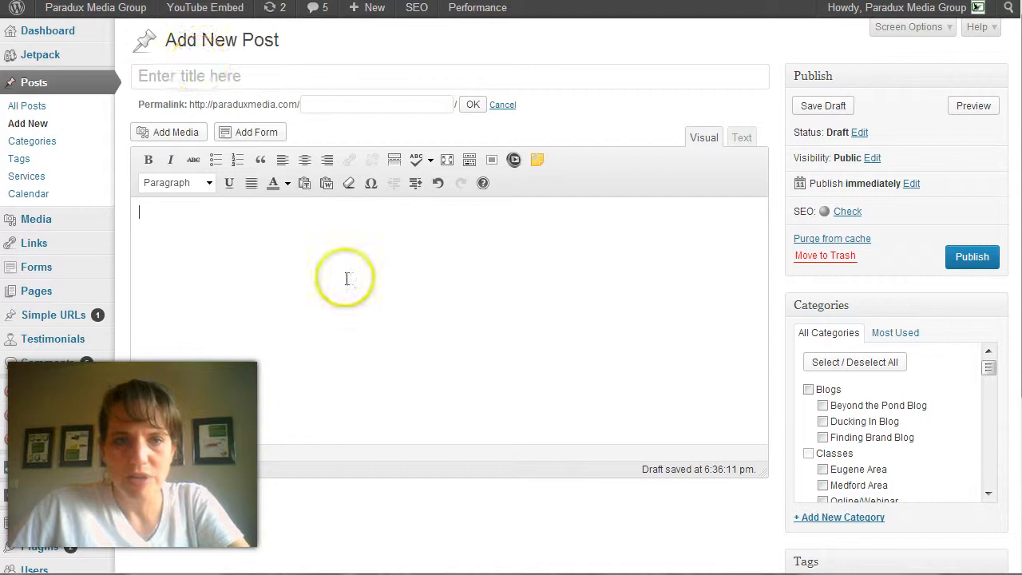
# Paste "Why Branding Matters for Businesses of All Sizes" as the new post's title
pyautogui.click(200, 75)
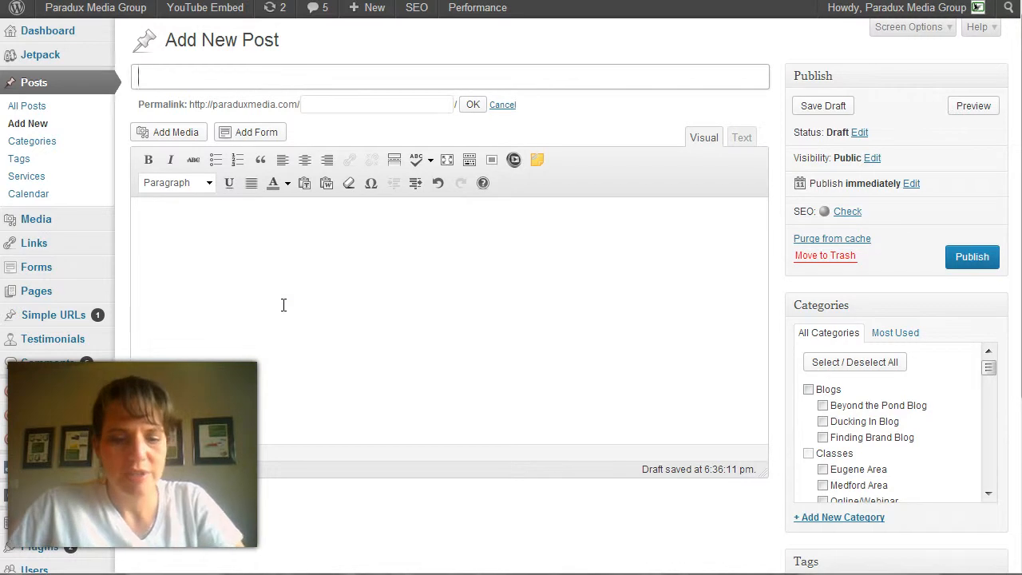
pyautogui.write('Why Branding Matters for Businesses of All Sizes')
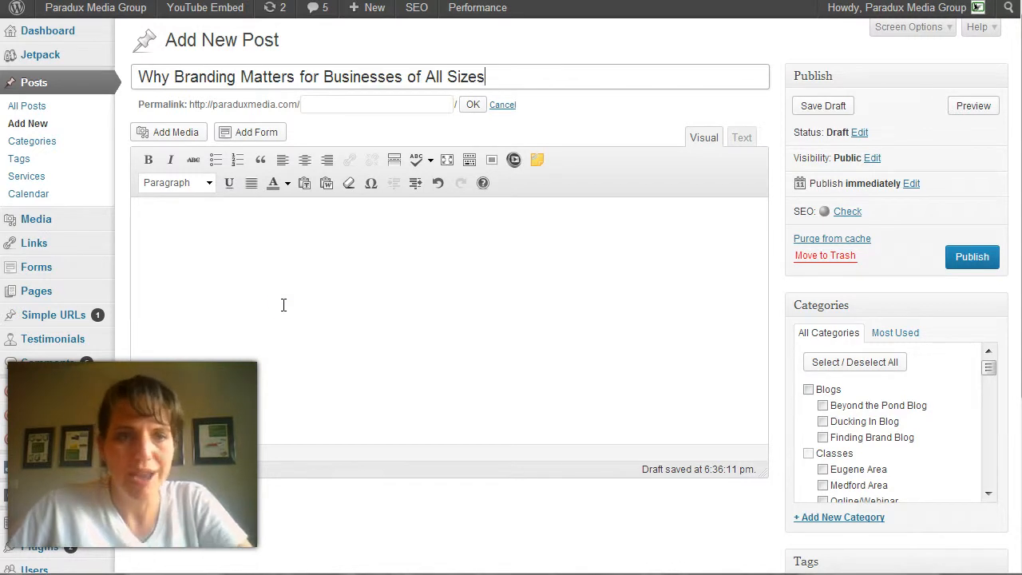
# Copy the selected article text from the Microsoft Word document and return to the new post's empty body
pyautogui.click(284, 305)
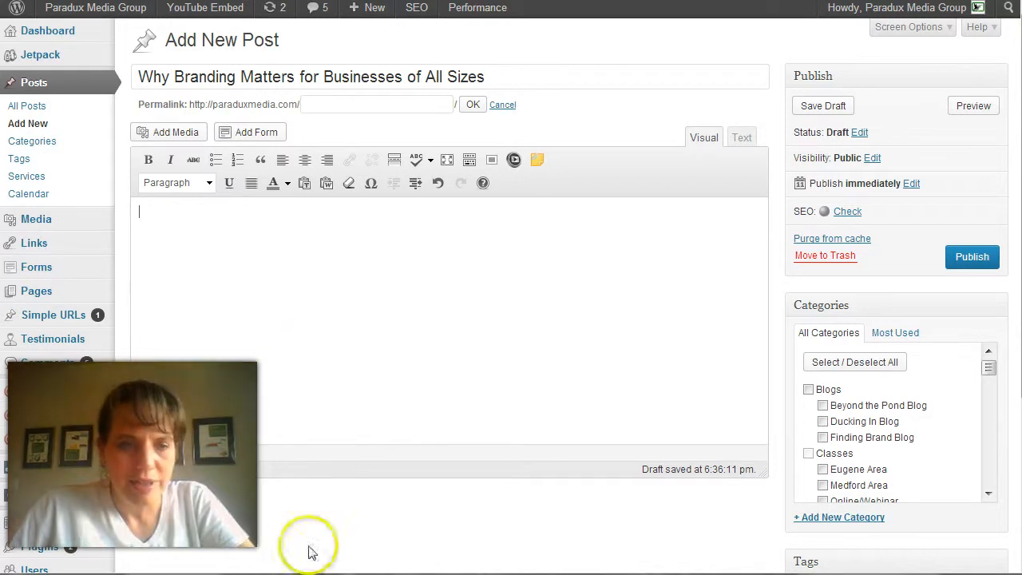
pyautogui.hotkey('alt', 'Tab')
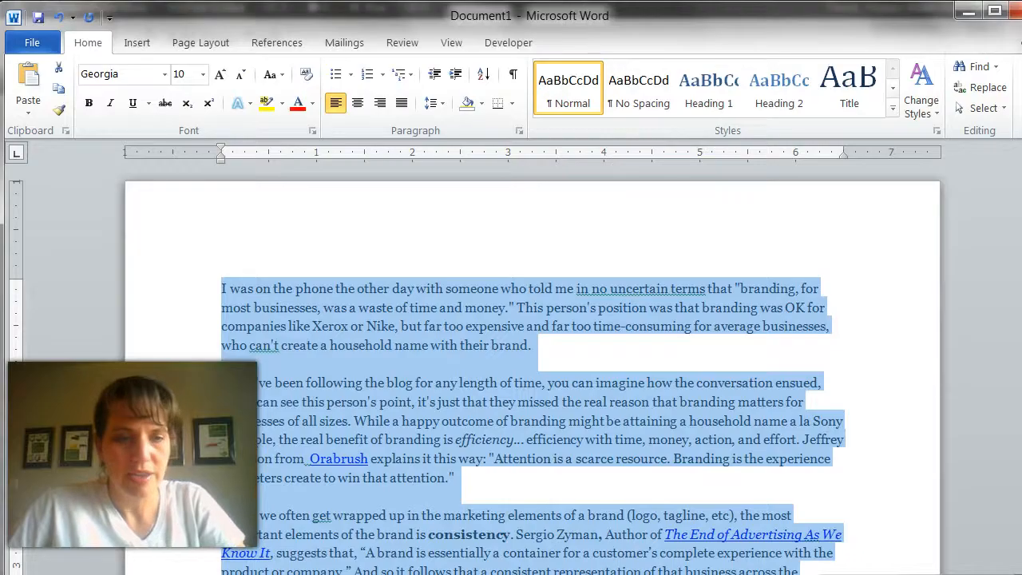
pyautogui.hotkey('alt', 'Tab')
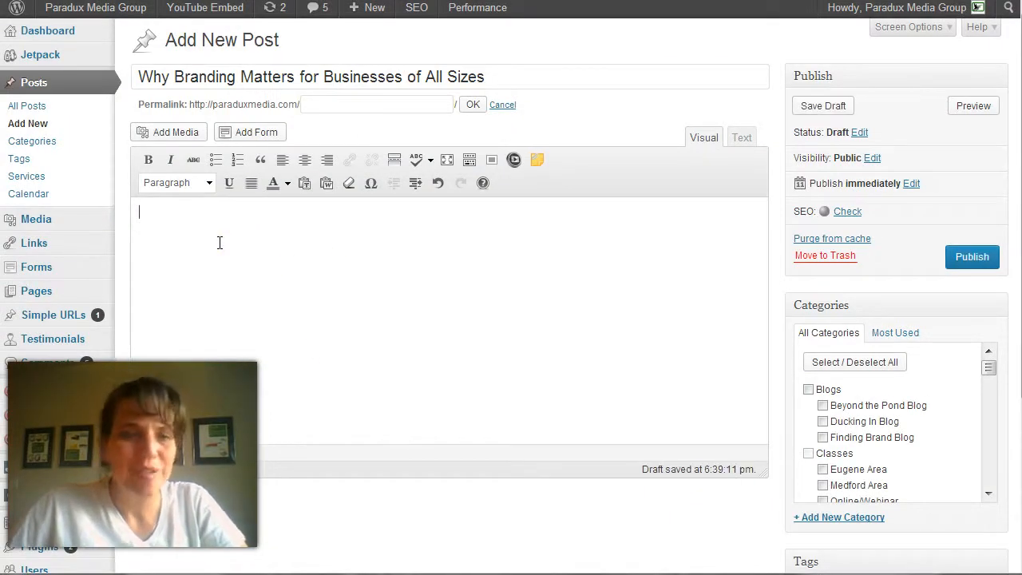
pyautogui.click(189, 251)
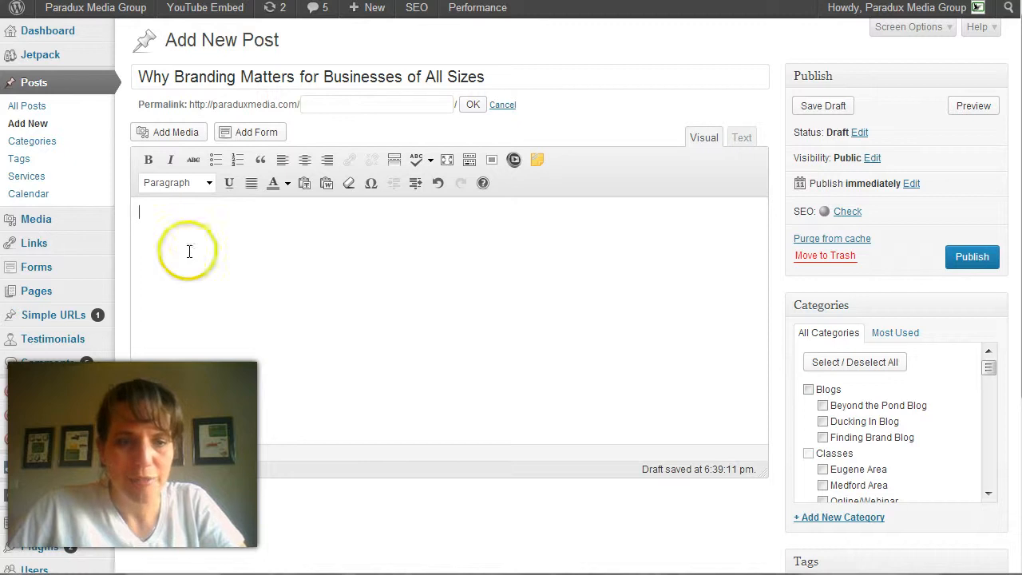
pyautogui.hotkey('alt', 'Tab')
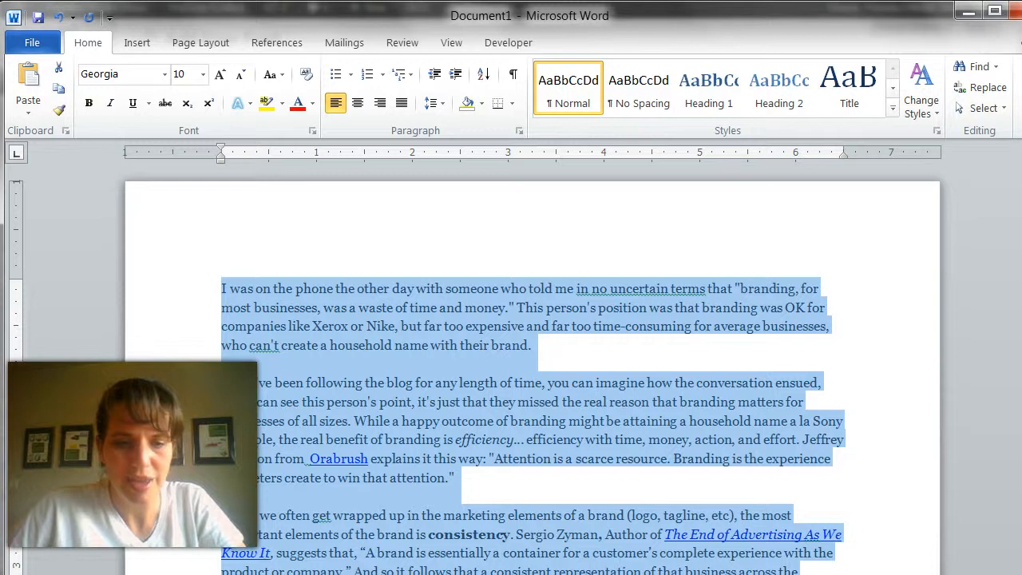
pyautogui.hotkey('alt', 'Tab')
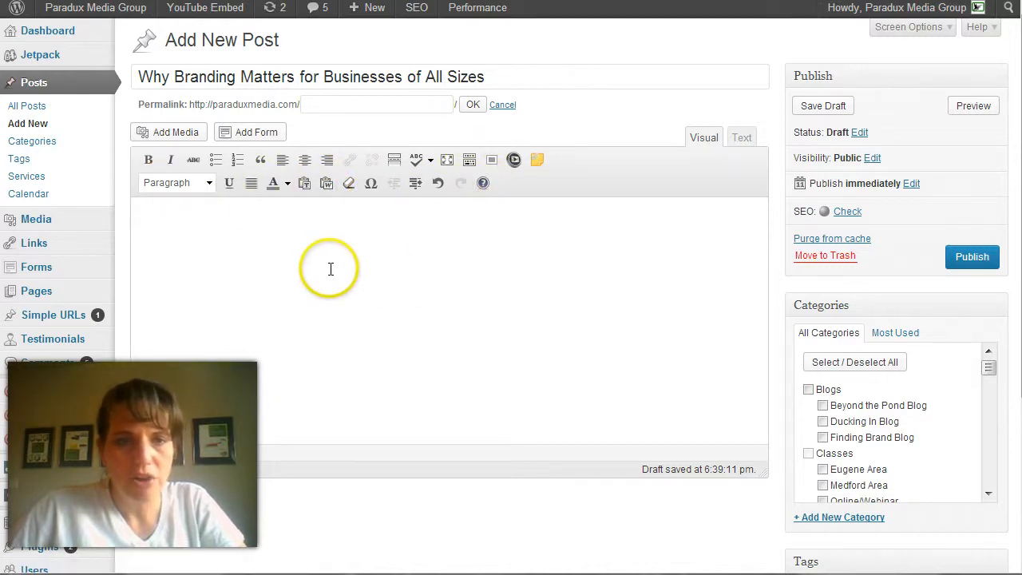
# Toggle the editor's second row of formatting tools off and back on
pyautogui.click(470, 163)
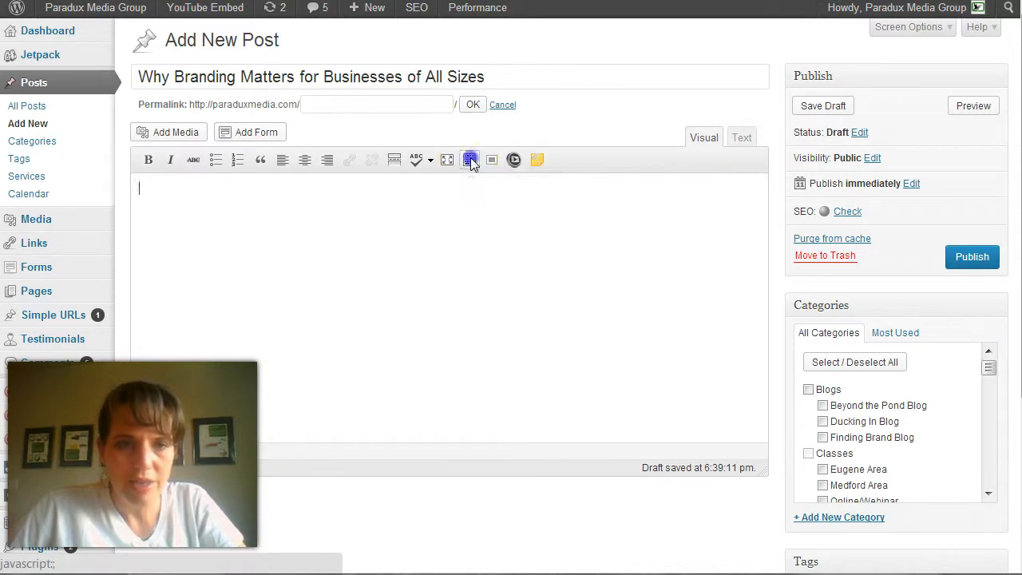
pyautogui.click(470, 161)
pyautogui.click(470, 162)
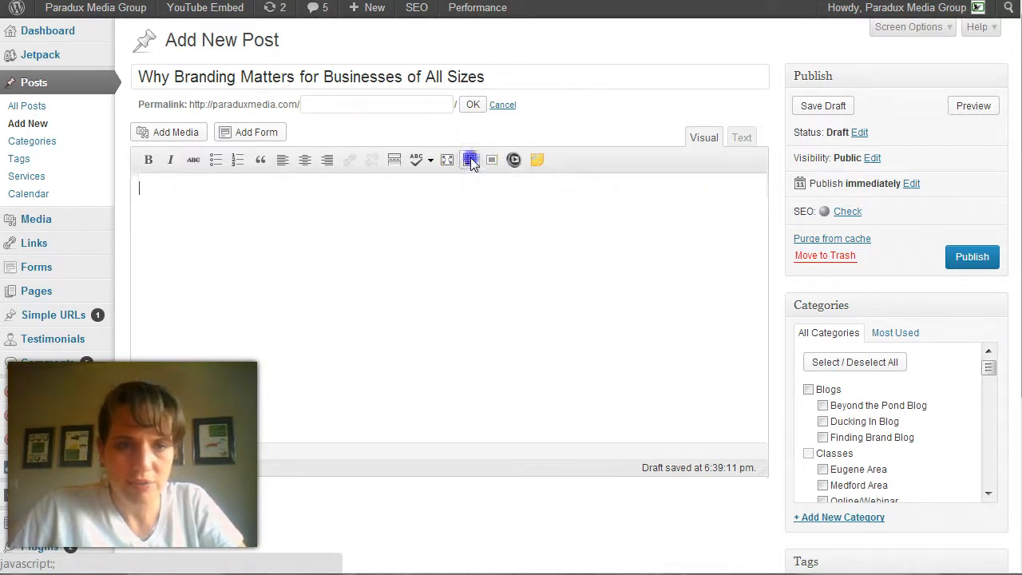
pyautogui.click(470, 161)
pyautogui.click(470, 161)
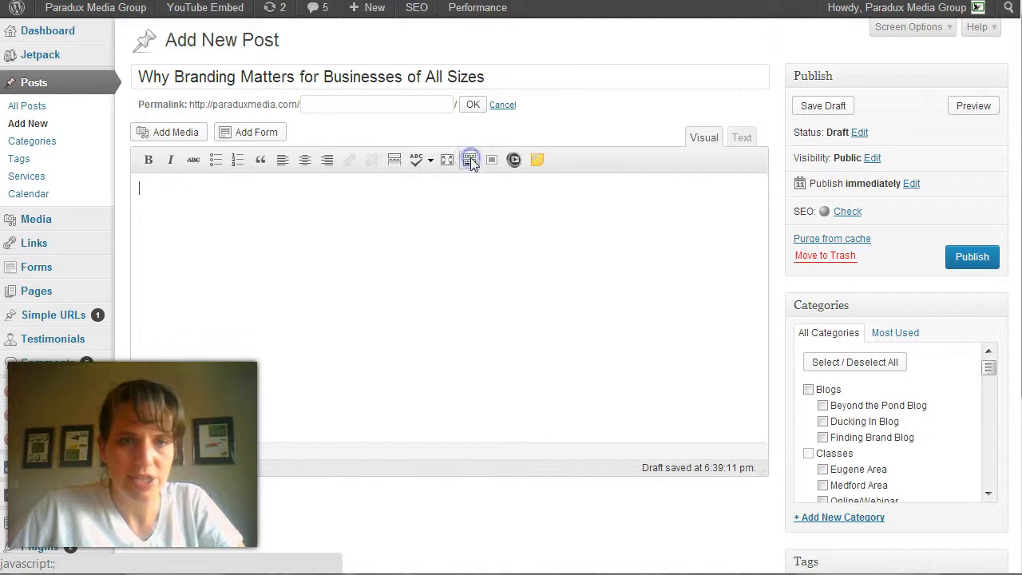
pyautogui.click(470, 162)
pyautogui.click(470, 161)
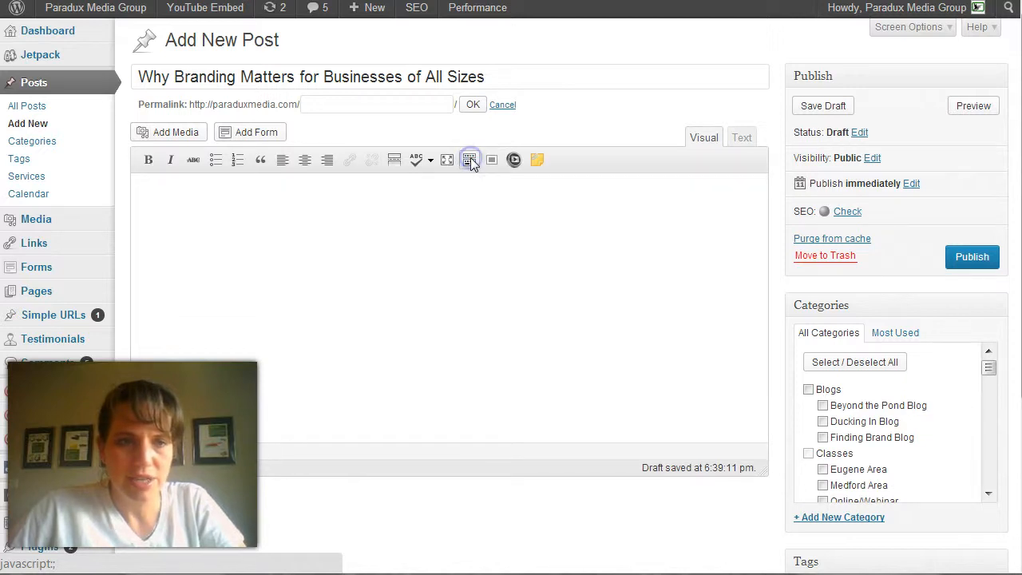
pyautogui.click(470, 162)
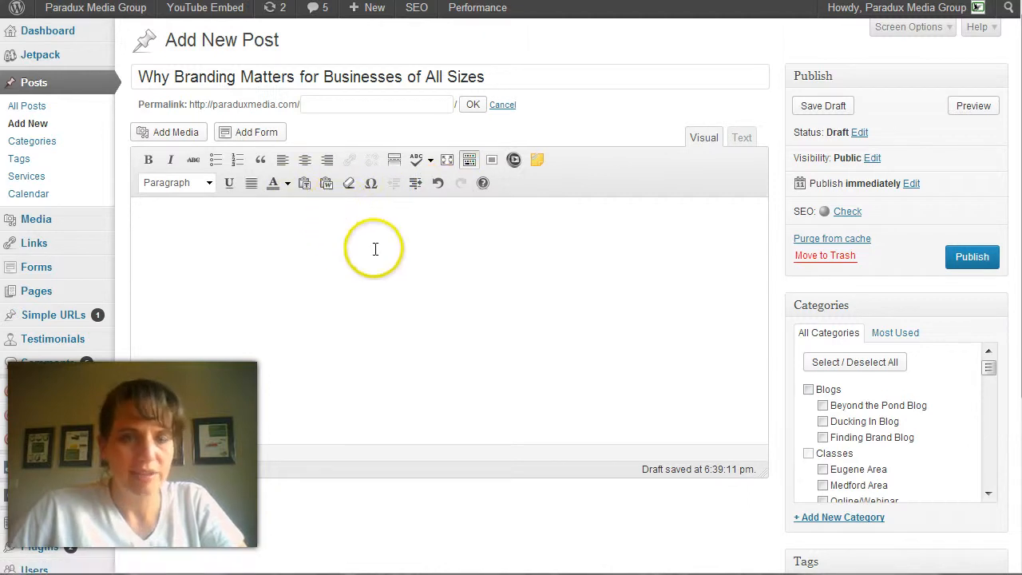
# Insert the copied article into the post body with Paste from Word and go back to its beginning
pyautogui.click(327, 184)
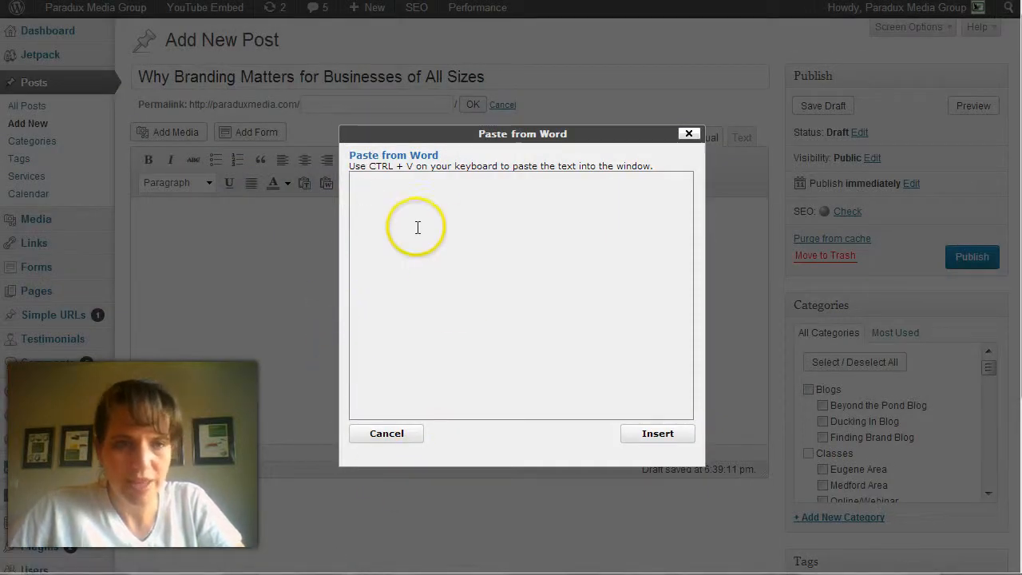
pyautogui.click(450, 262)
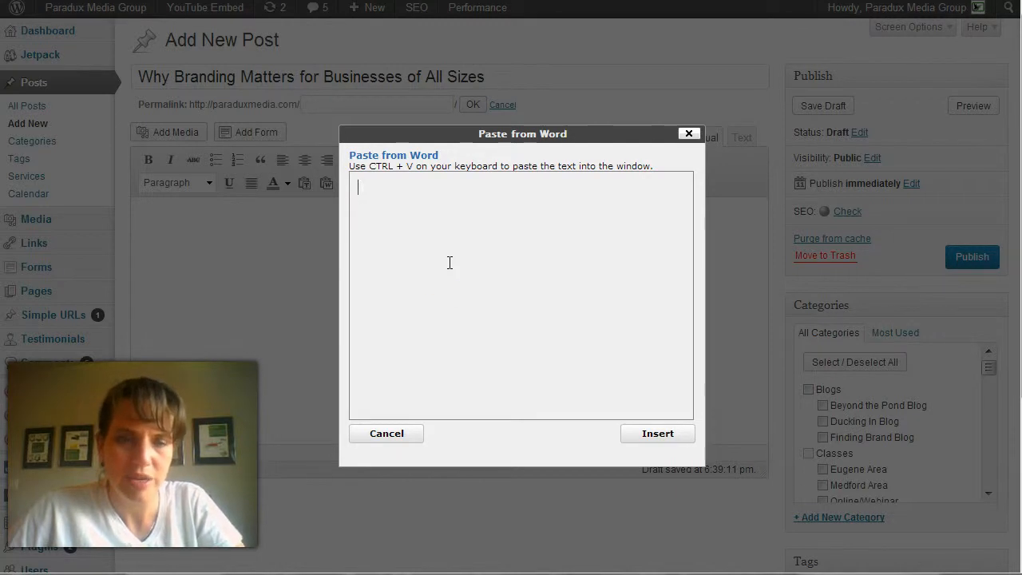
pyautogui.hotkey('ctrl', 'v')
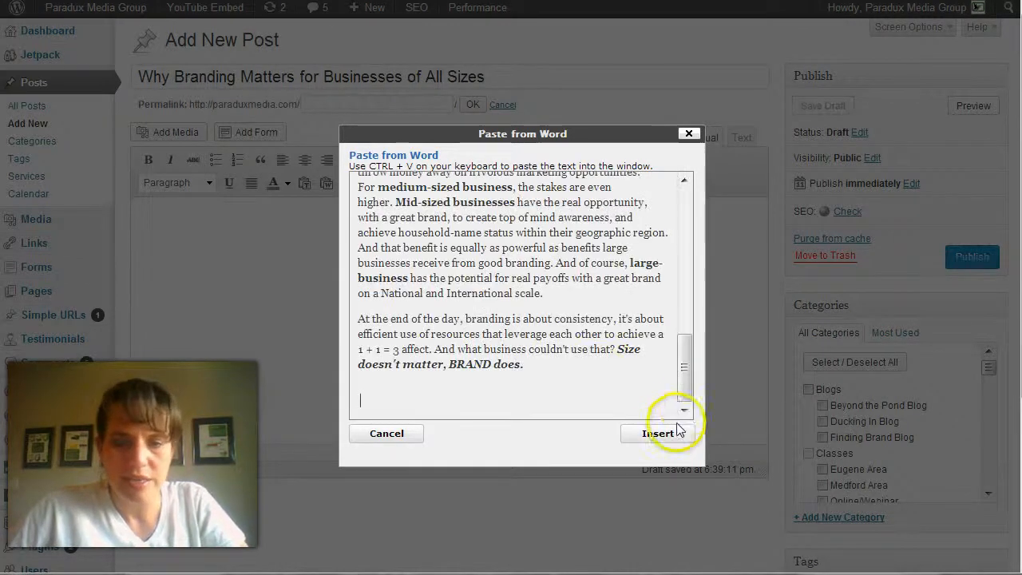
pyautogui.click(655, 434)
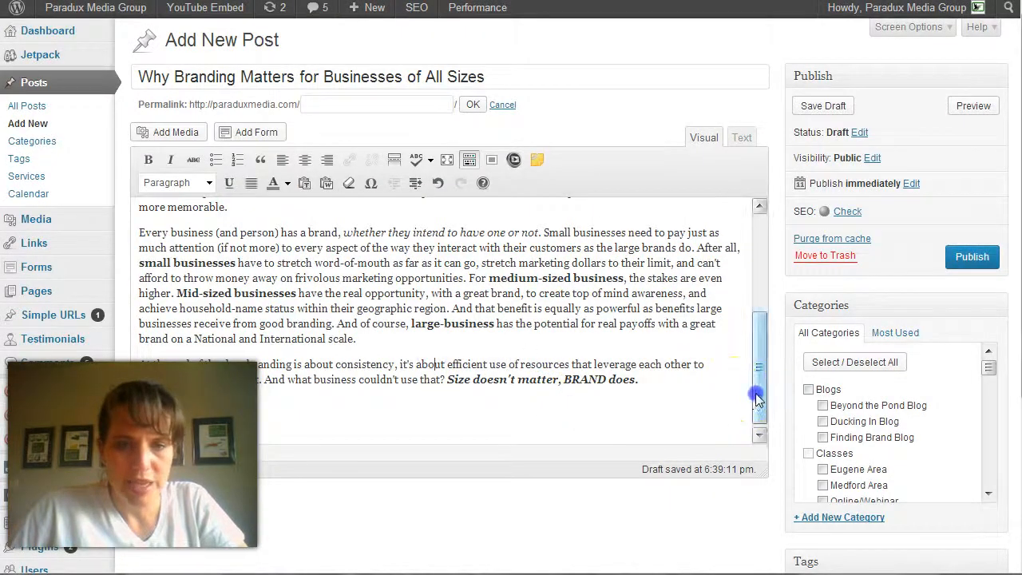
pyautogui.moveTo(759, 383); pyautogui.dragTo(759, 276)
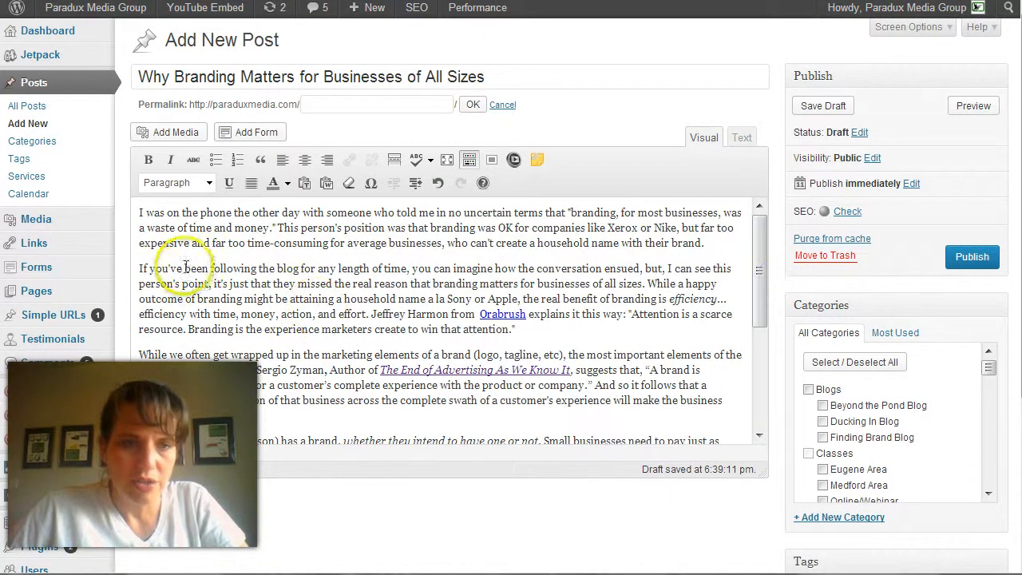
pyautogui.click(205, 285)
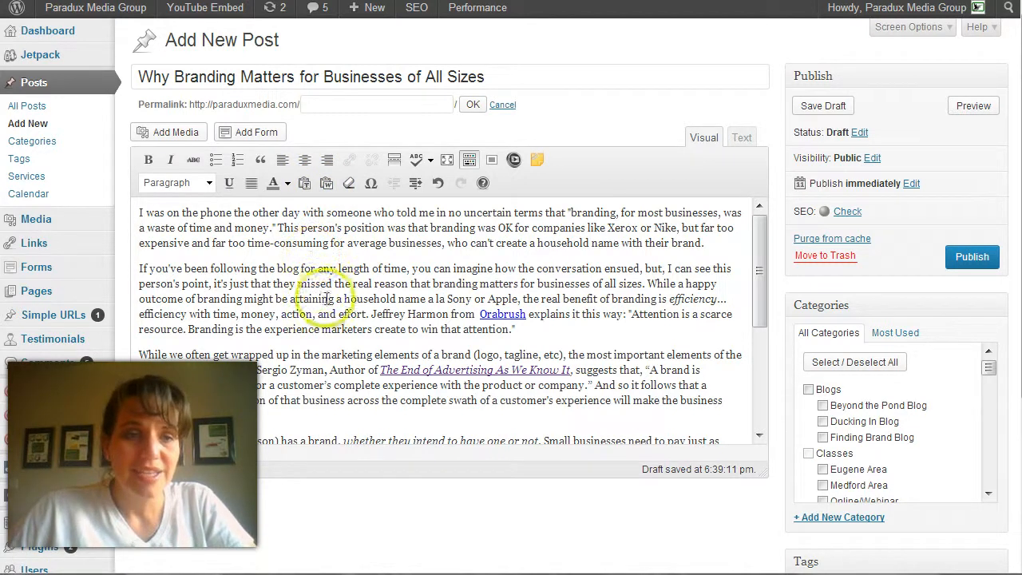
pyautogui.click(141, 269)
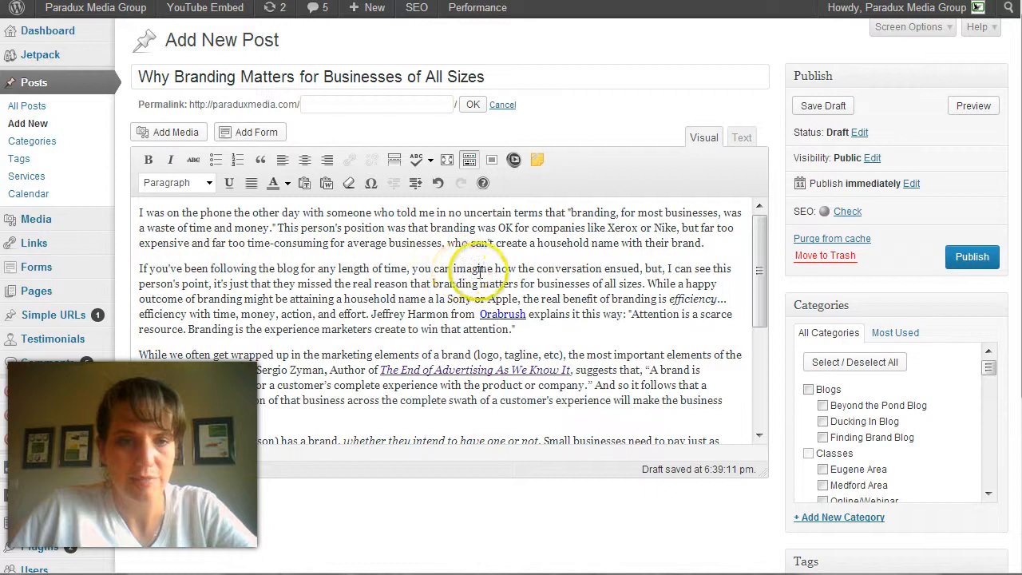
pyautogui.tripleClick(141, 272)
pyautogui.click(142, 269)
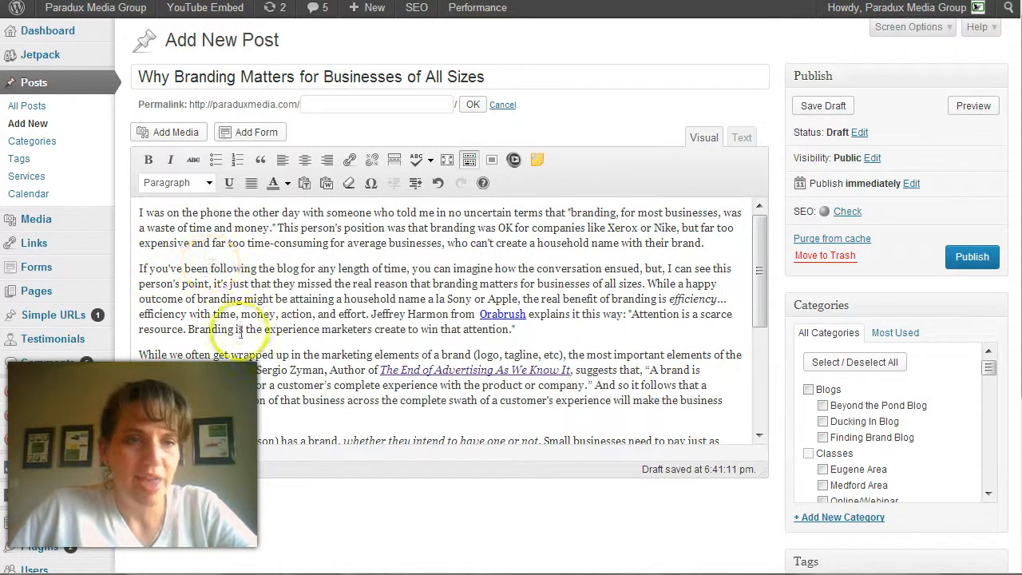
pyautogui.click(174, 133)
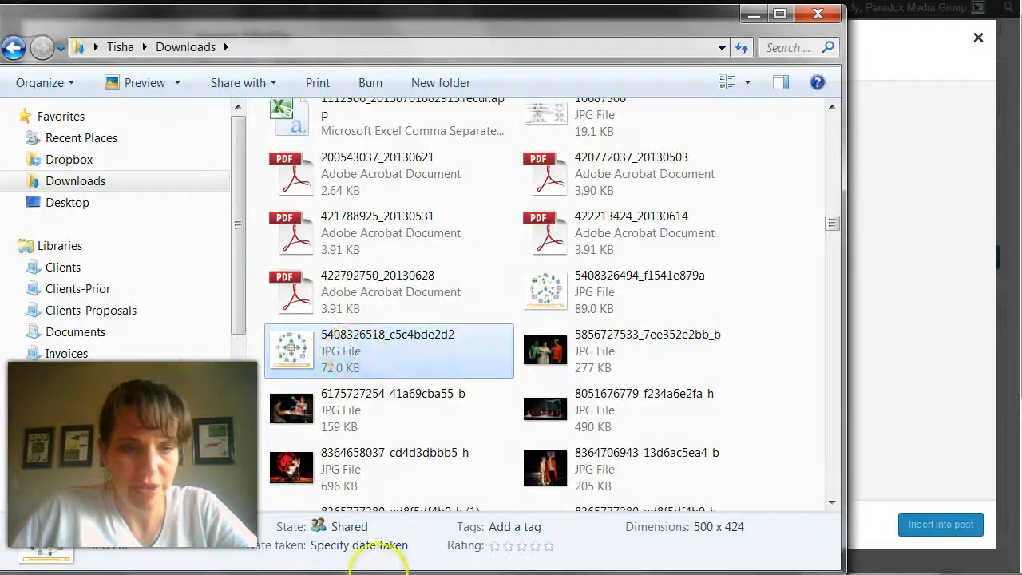
pyautogui.click(351, 352)
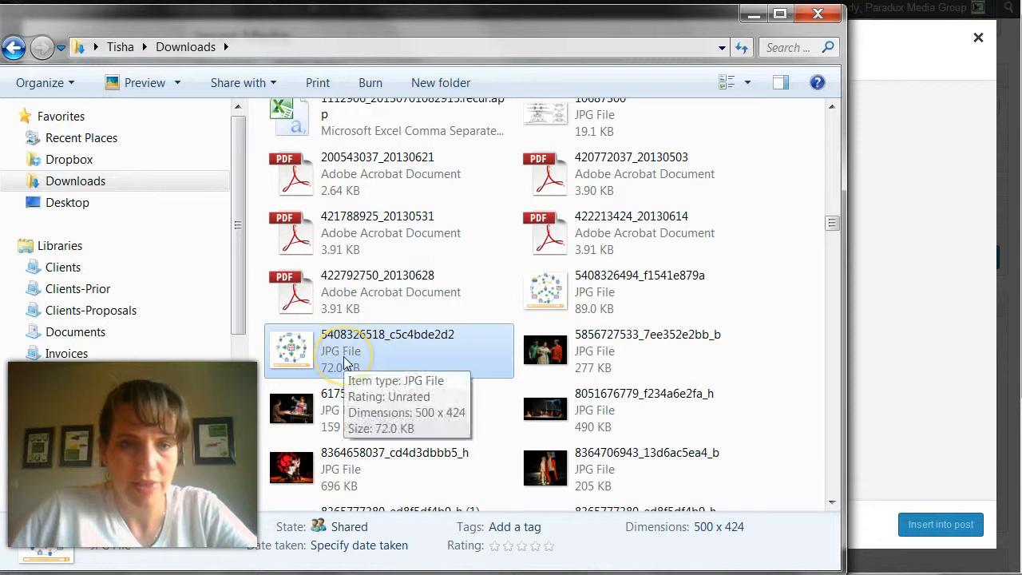
pyautogui.moveTo(345, 363); pyautogui.dragTo(894, 199)
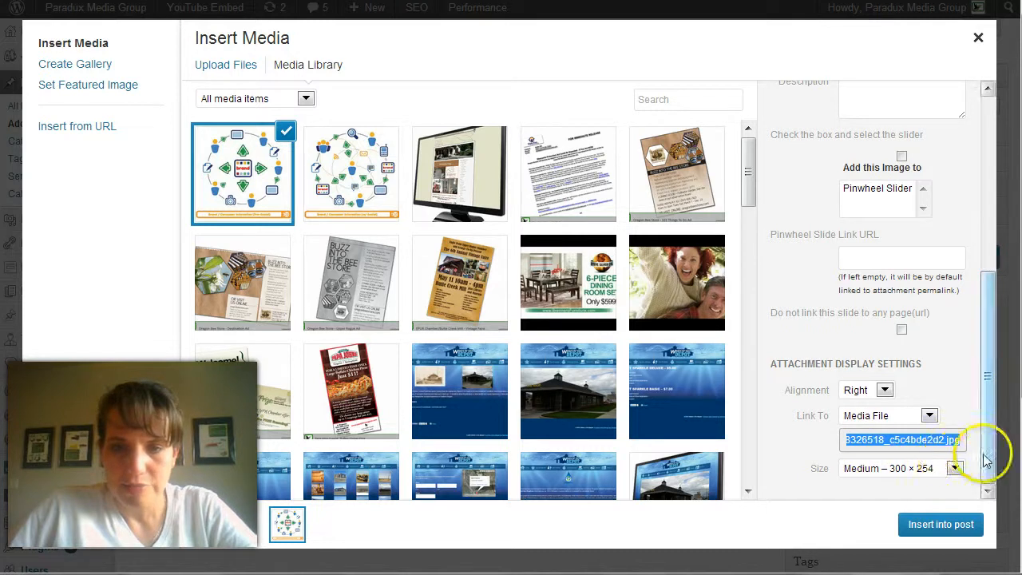
# Review the uploaded image's dimensions and title, and enter the caption "Photo Credit from Travel. 2.0 via Flickr"
pyautogui.moveTo(985, 372); pyautogui.dragTo(1014, 251)
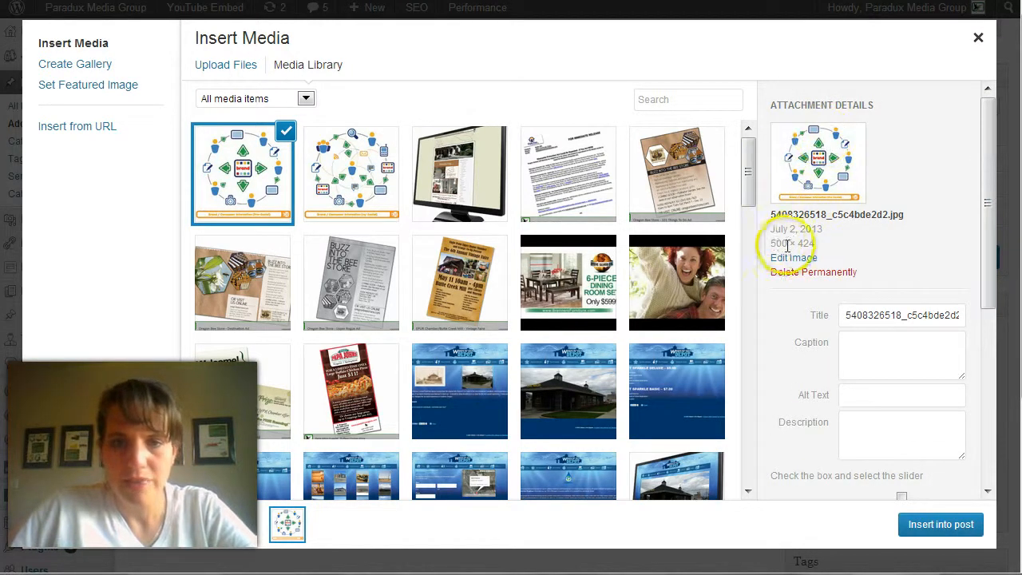
pyautogui.moveTo(773, 242); pyautogui.dragTo(816, 242)
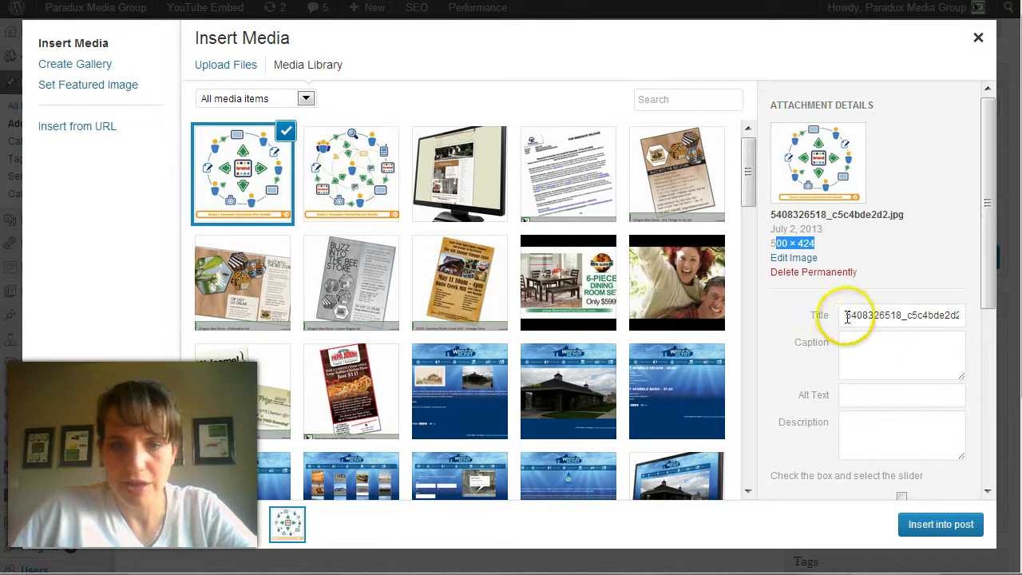
pyautogui.moveTo(847, 317); pyautogui.dragTo(986, 314)
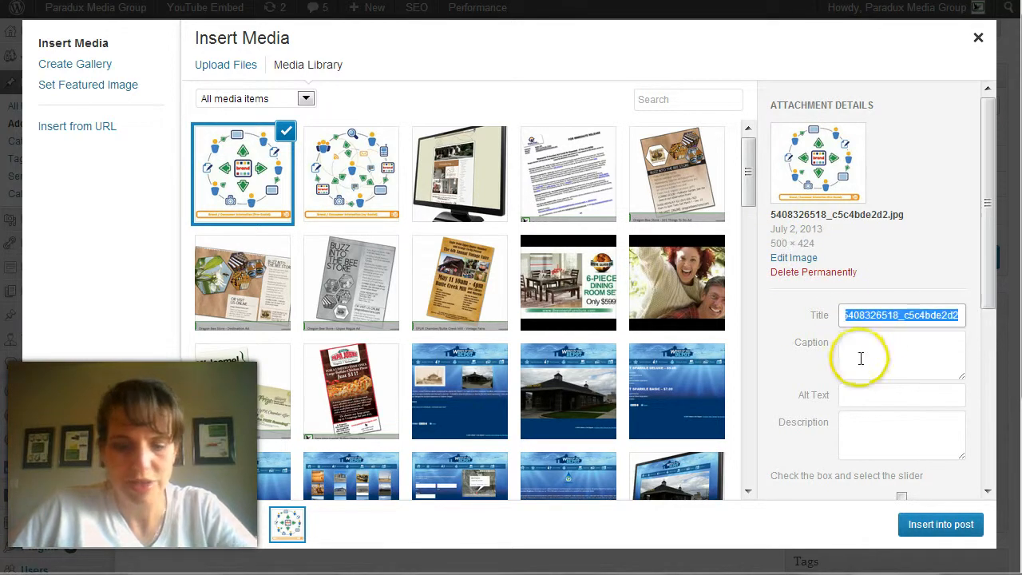
pyautogui.scroll(-2, 873, 322)
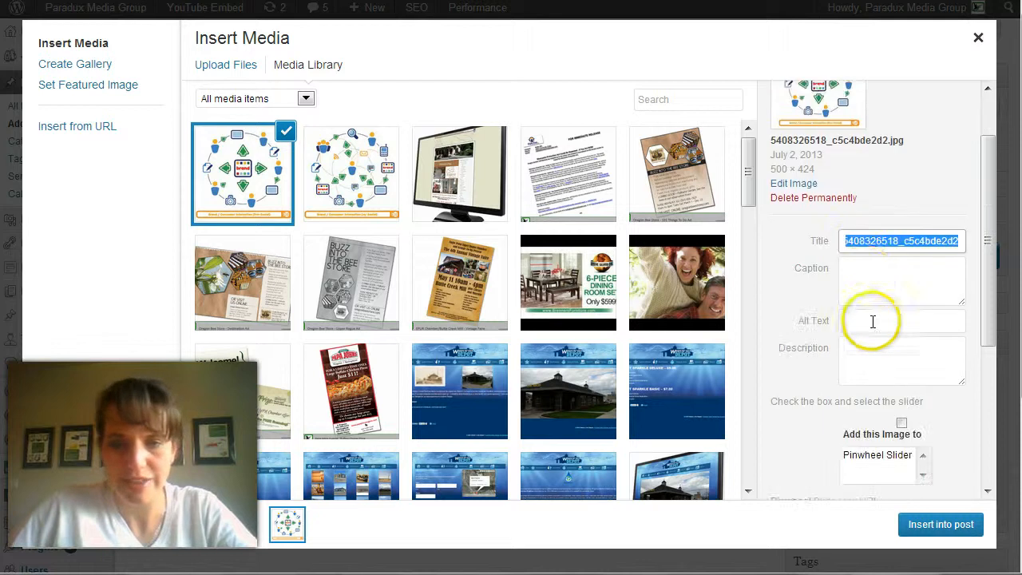
pyautogui.click(879, 278)
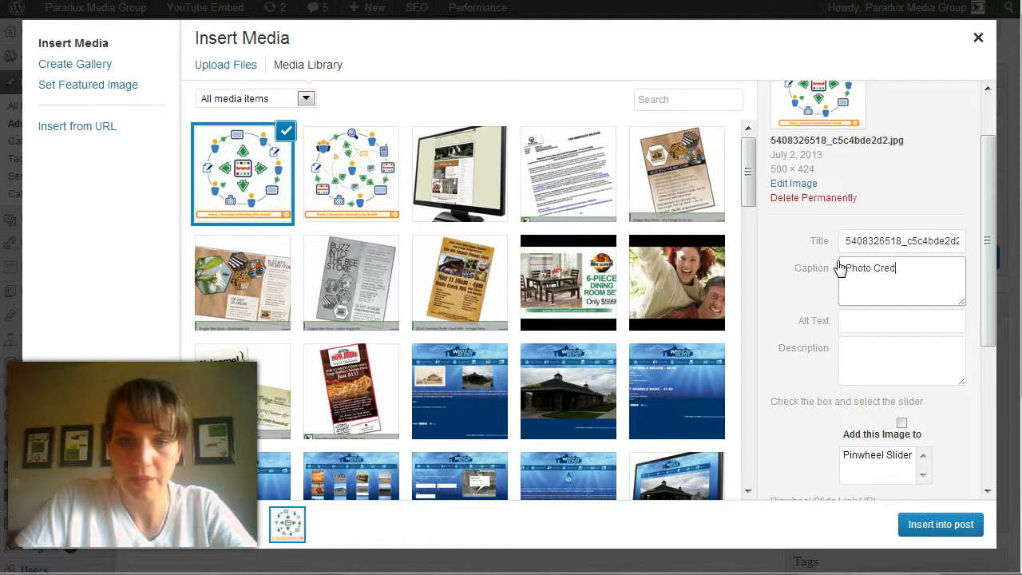
pyautogui.write('it from Travel. 2.0 via Flickr')
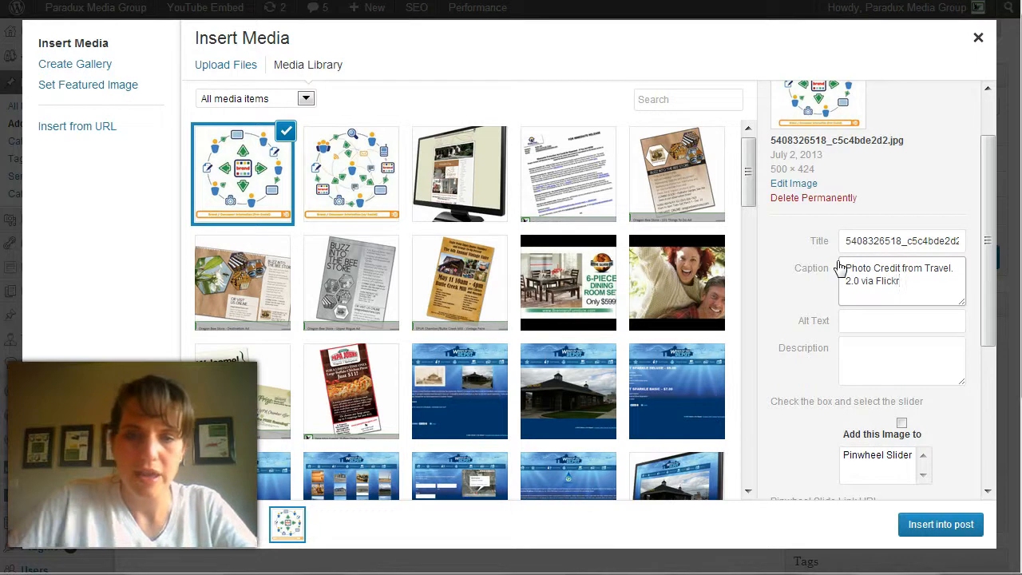
# Keep the brand image aligned Right at Medium – 300 × 254 size and insert it into the post
pyautogui.click(873, 314)
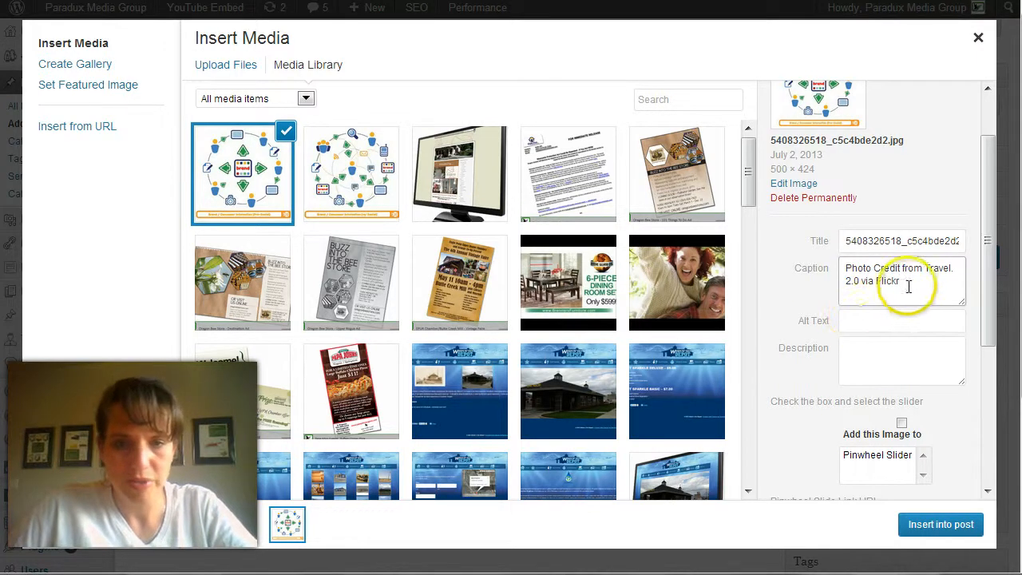
pyautogui.click(886, 321)
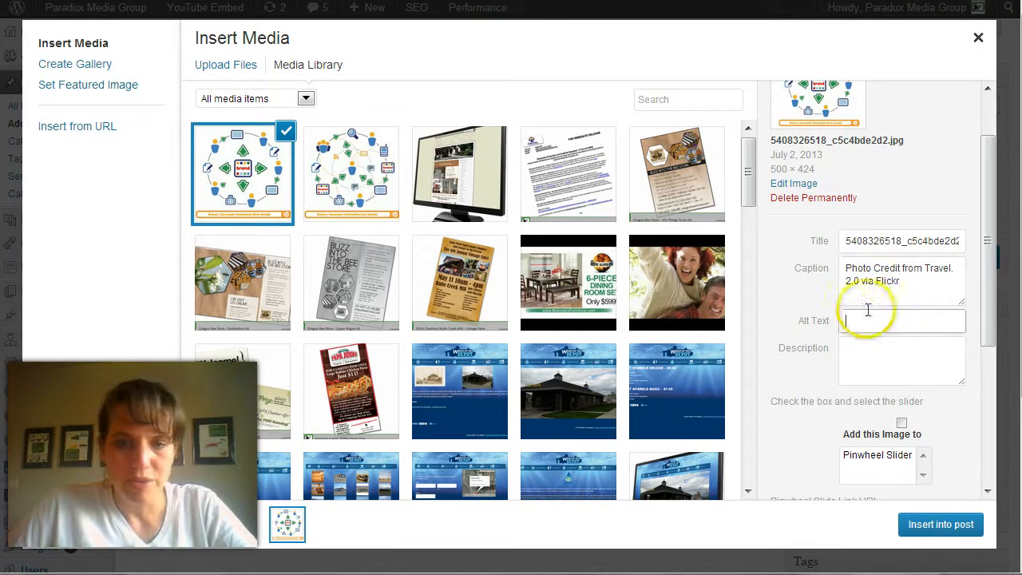
pyautogui.moveTo(990, 299); pyautogui.dragTo(954, 429)
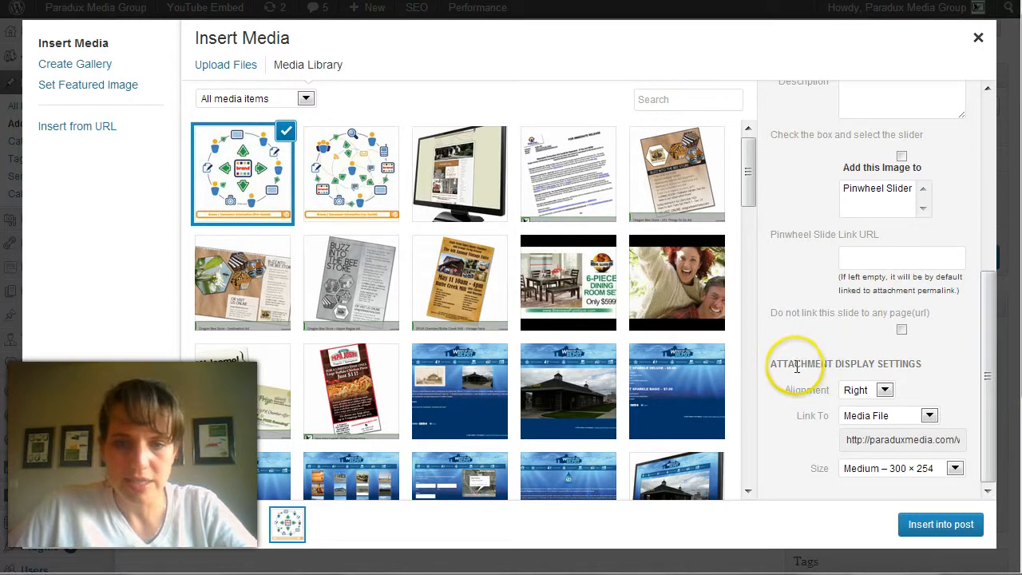
pyautogui.click(861, 393)
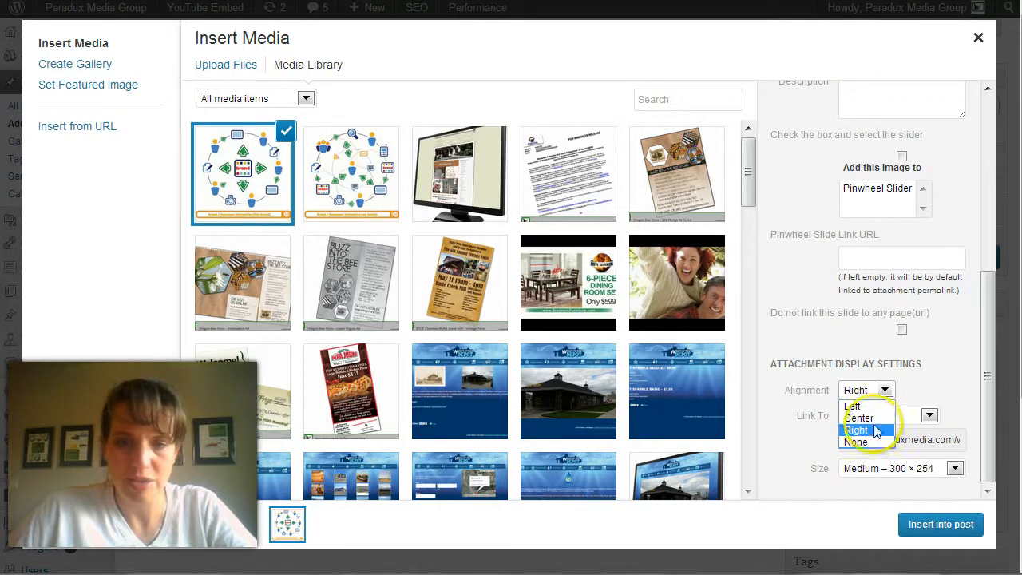
pyautogui.click(873, 431)
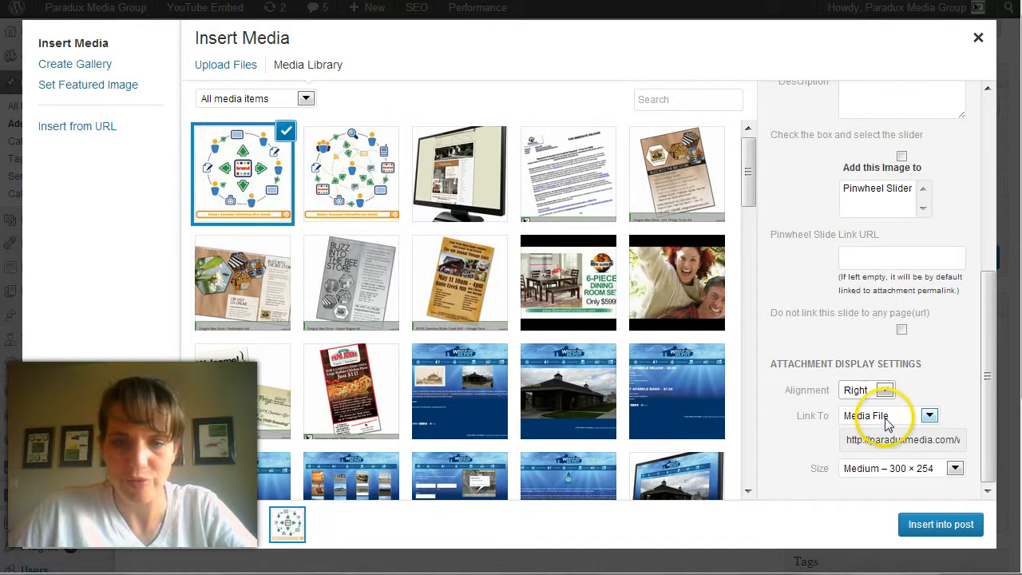
pyautogui.click(870, 471)
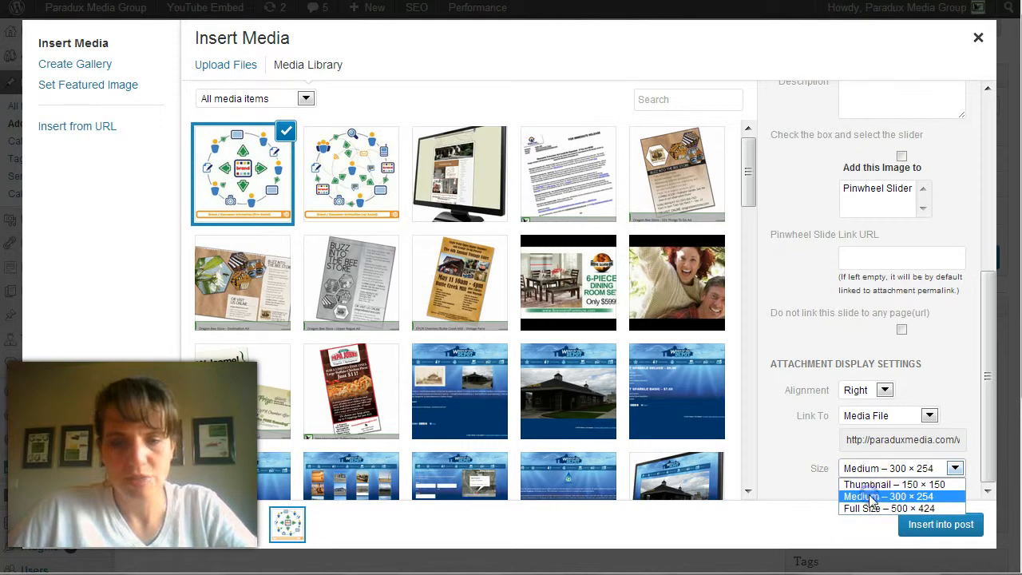
pyautogui.click(869, 495)
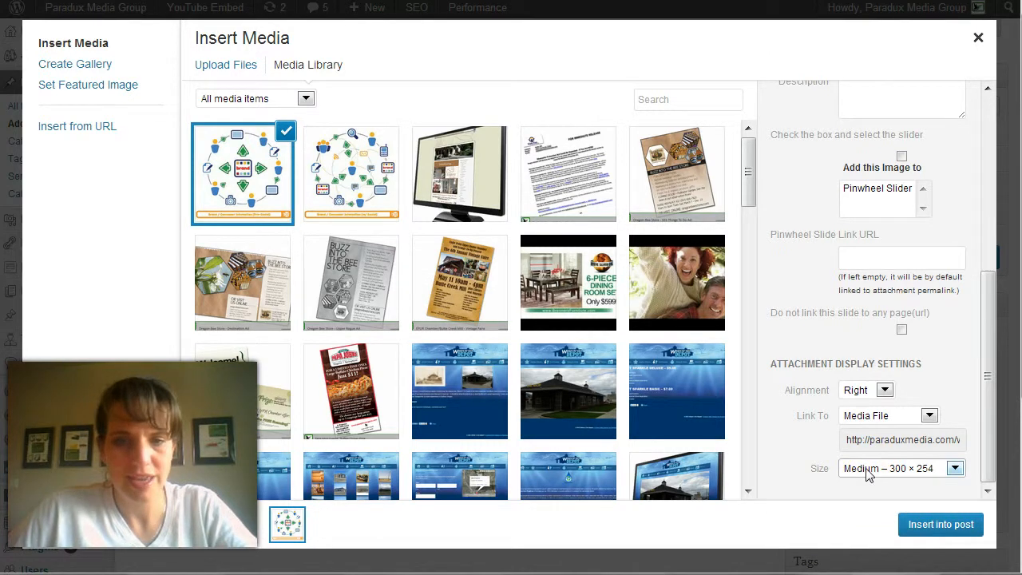
pyautogui.click(926, 527)
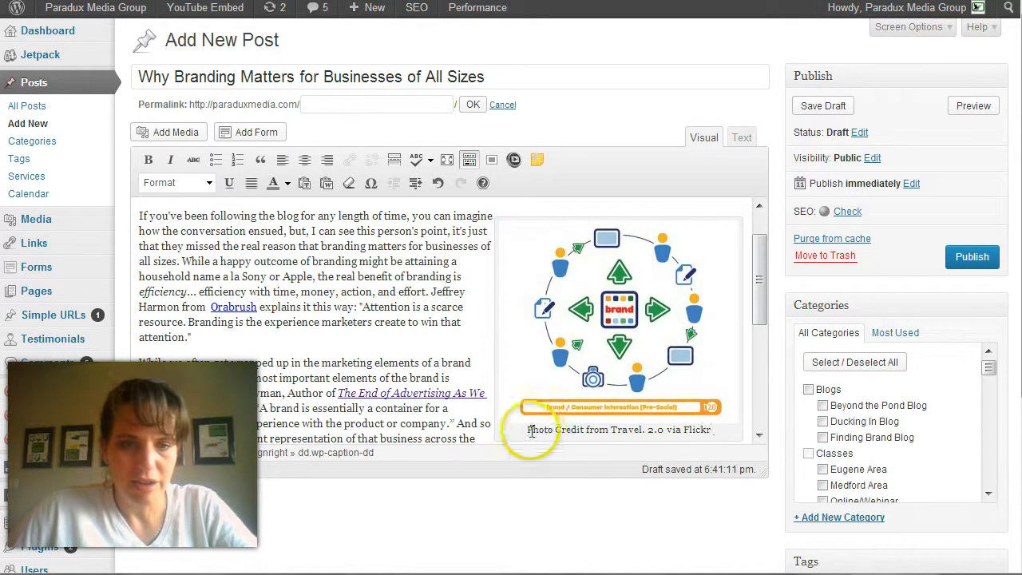
# Check the inserted image's caption and its placement beside the second paragraph
pyautogui.moveTo(529, 430); pyautogui.dragTo(712, 430)
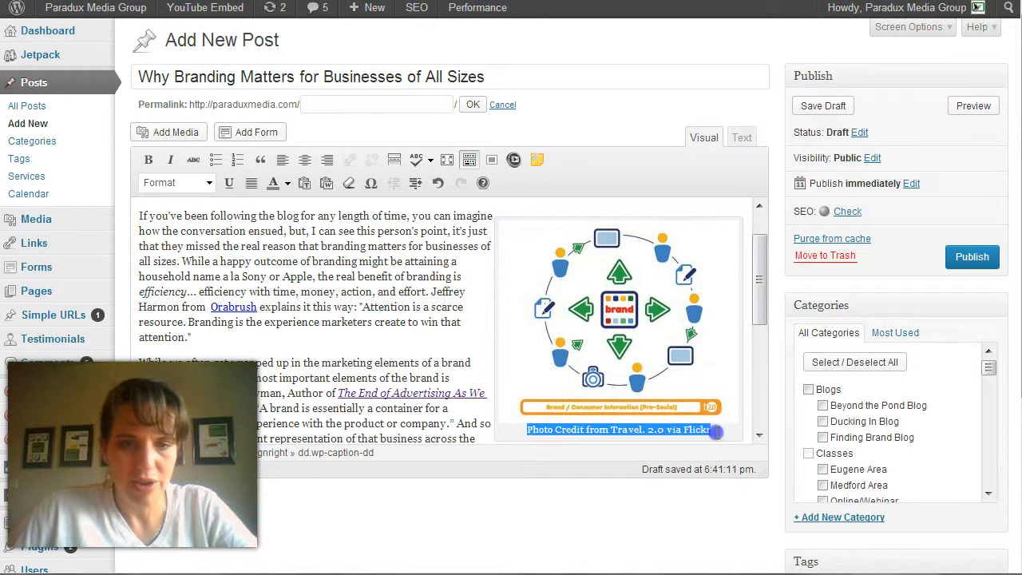
pyautogui.click(339, 335)
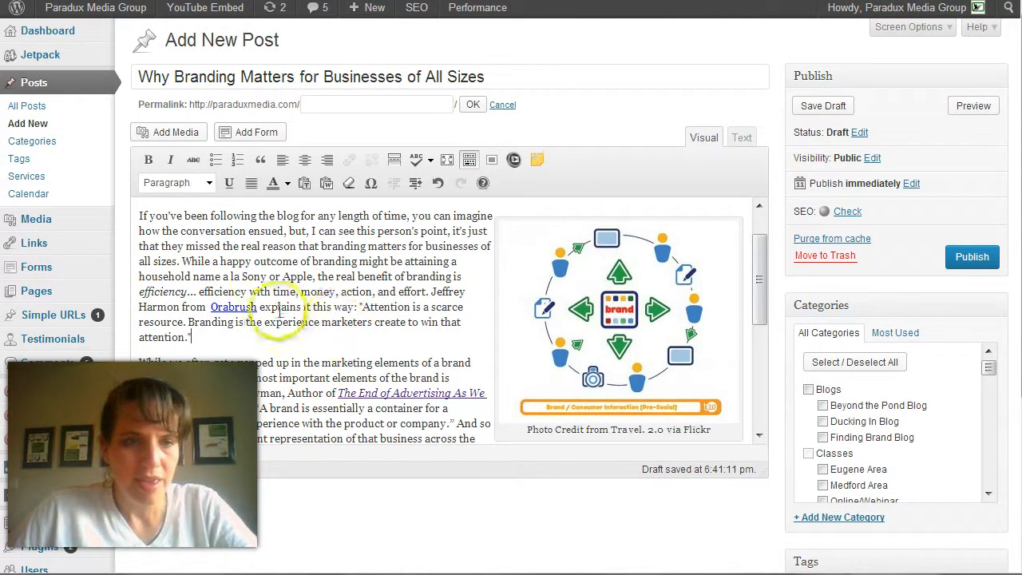
pyautogui.scroll(2, 279, 311)
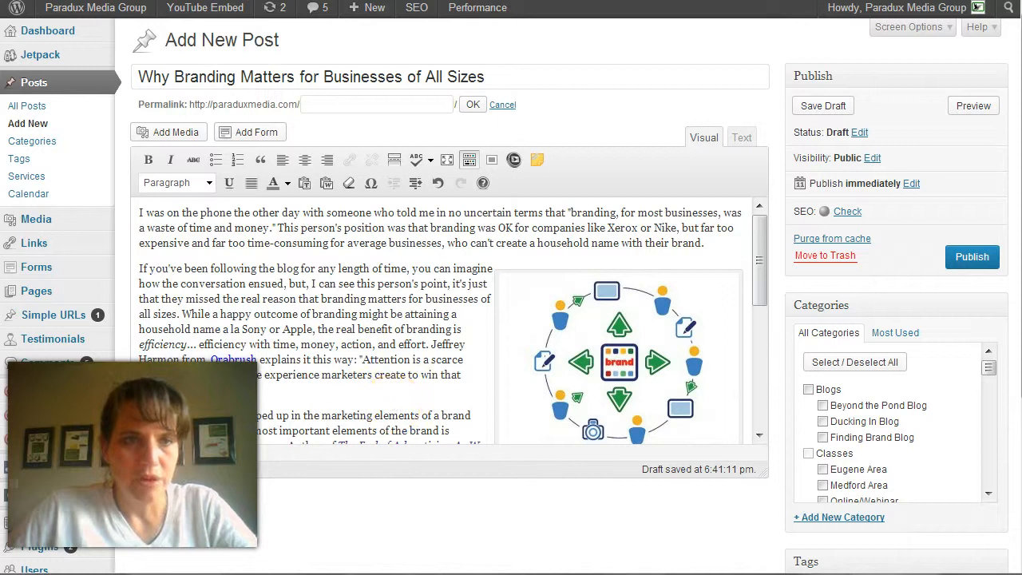
pyautogui.moveTo(290, 153)
pyautogui.mouseDown()
pyautogui.moveTo(331, 370)
pyautogui.moveTo(629, 556)
pyautogui.moveTo(945, 360)
pyautogui.moveTo(930, 189)
pyautogui.mouseUp()
pyautogui.moveTo(515, 127); pyautogui.dragTo(527, 133)
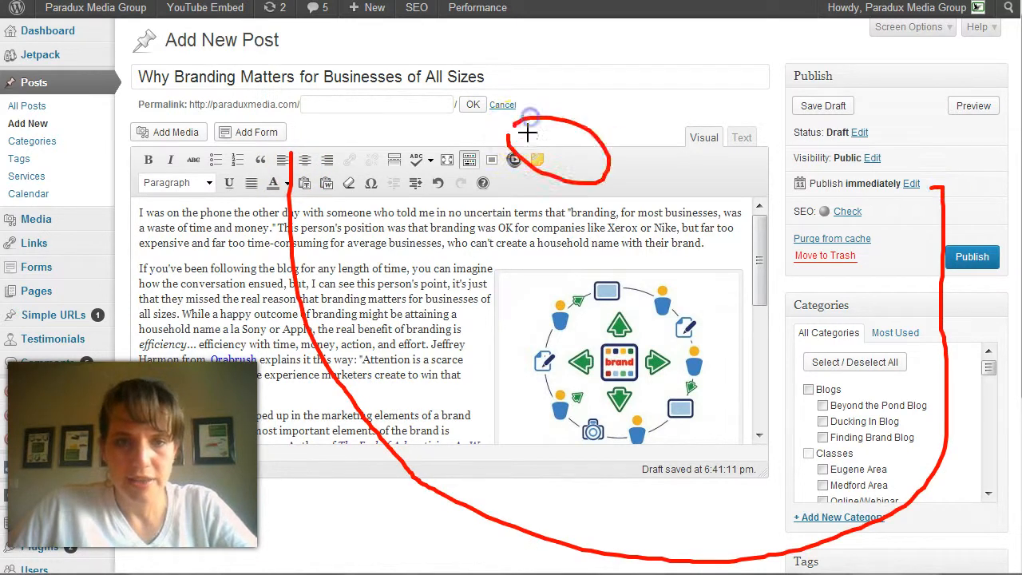
pyautogui.moveTo(753, 171); pyautogui.dragTo(706, 166)
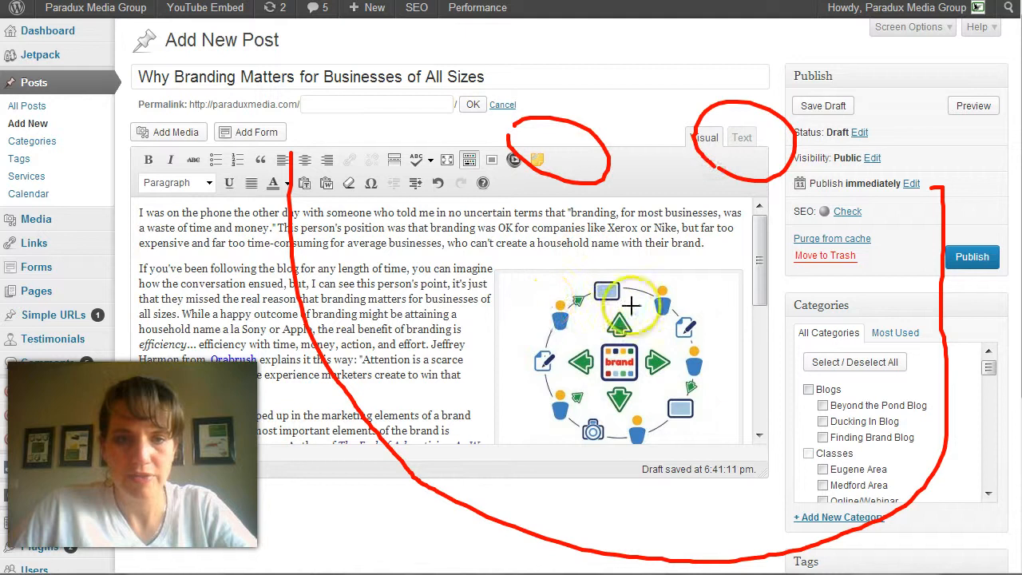
pyautogui.moveTo(631, 305)
pyautogui.mouseDown()
pyautogui.moveTo(683, 294)
pyautogui.moveTo(700, 317)
pyautogui.mouseUp()
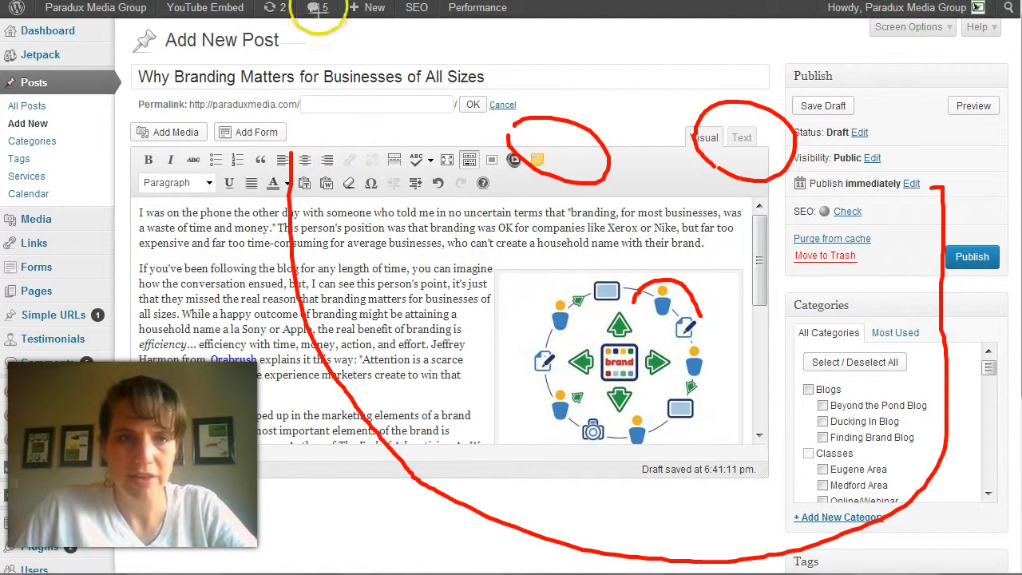
pyautogui.moveTo(205, 68); pyautogui.dragTo(370, 54)
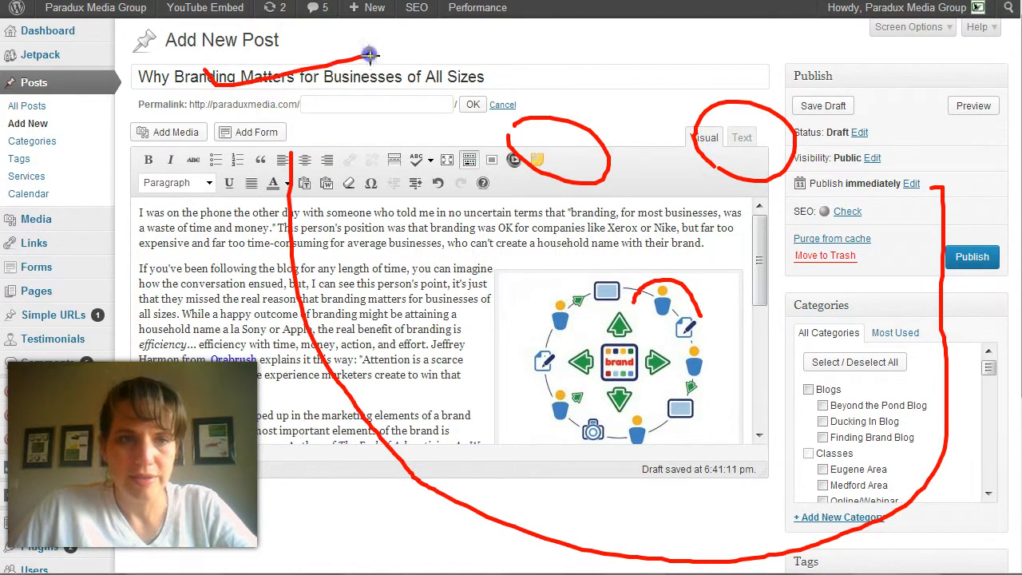
pyautogui.moveTo(155, 270)
pyautogui.mouseDown()
pyautogui.moveTo(169, 331)
pyautogui.moveTo(252, 209)
pyautogui.mouseUp()
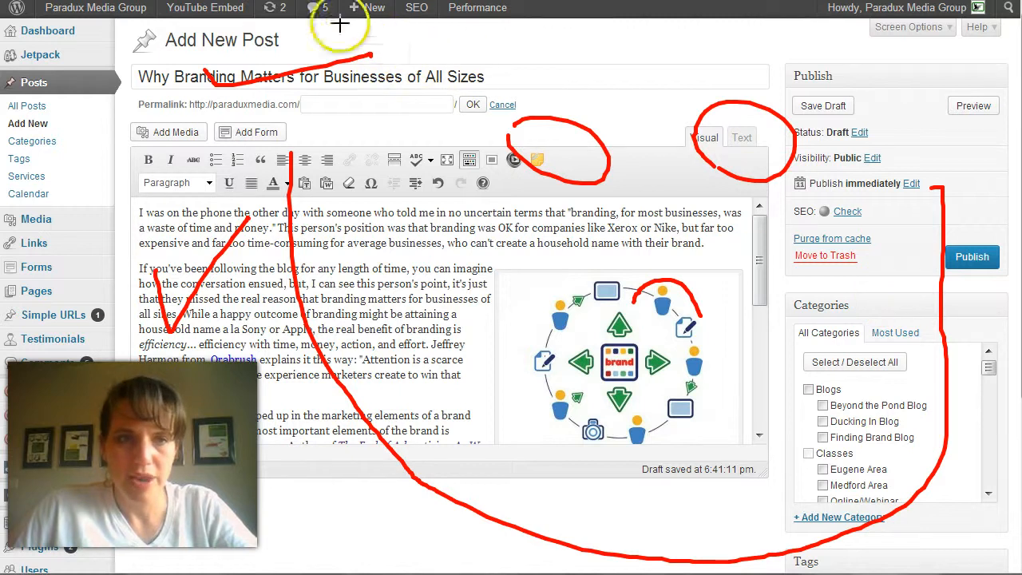
pyautogui.press('Escape')
pyautogui.scroll(-3, 810, 338)
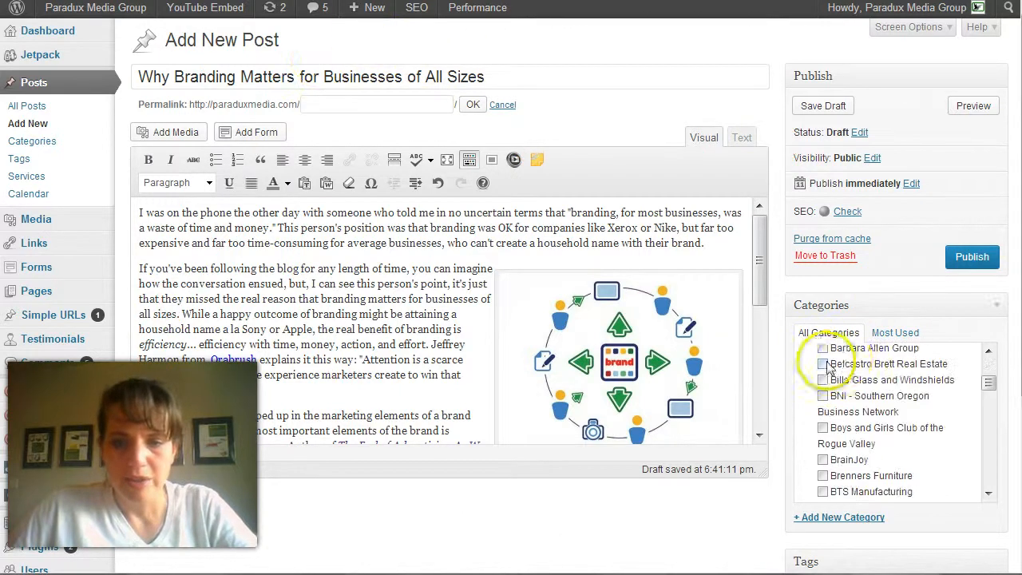
pyautogui.scroll(-3, 994, 298)
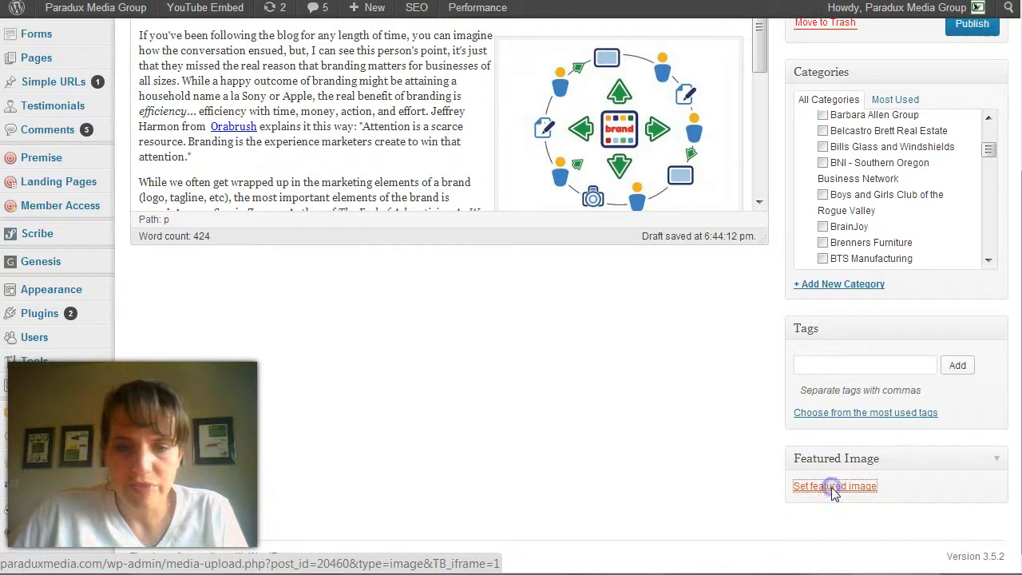
pyautogui.click(833, 489)
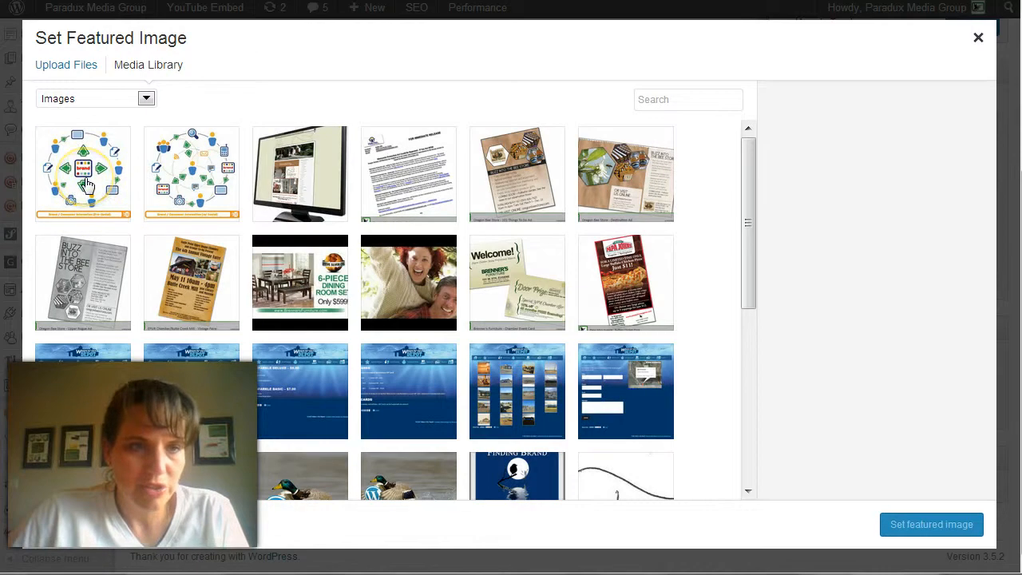
pyautogui.click(88, 185)
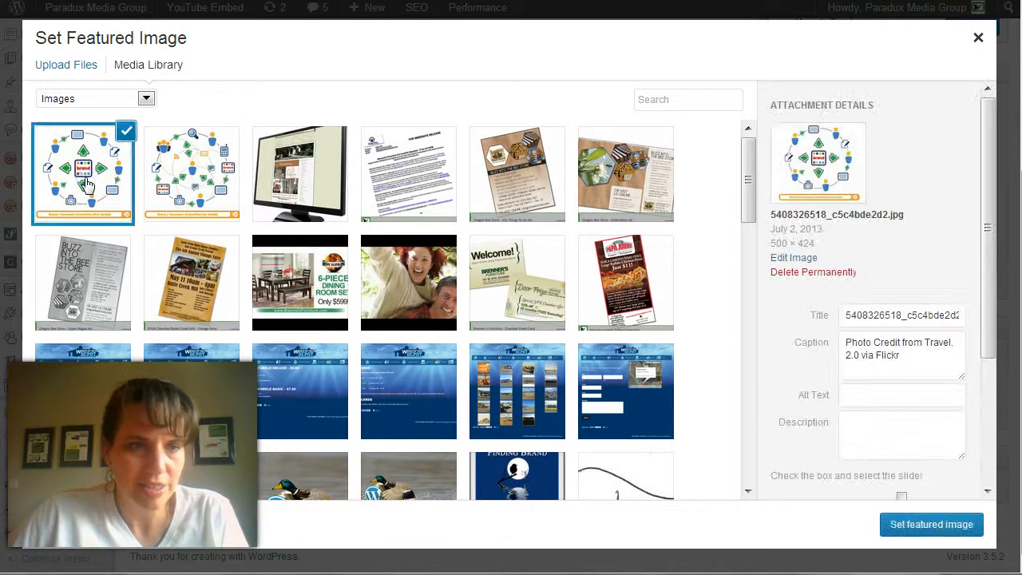
pyautogui.click(920, 529)
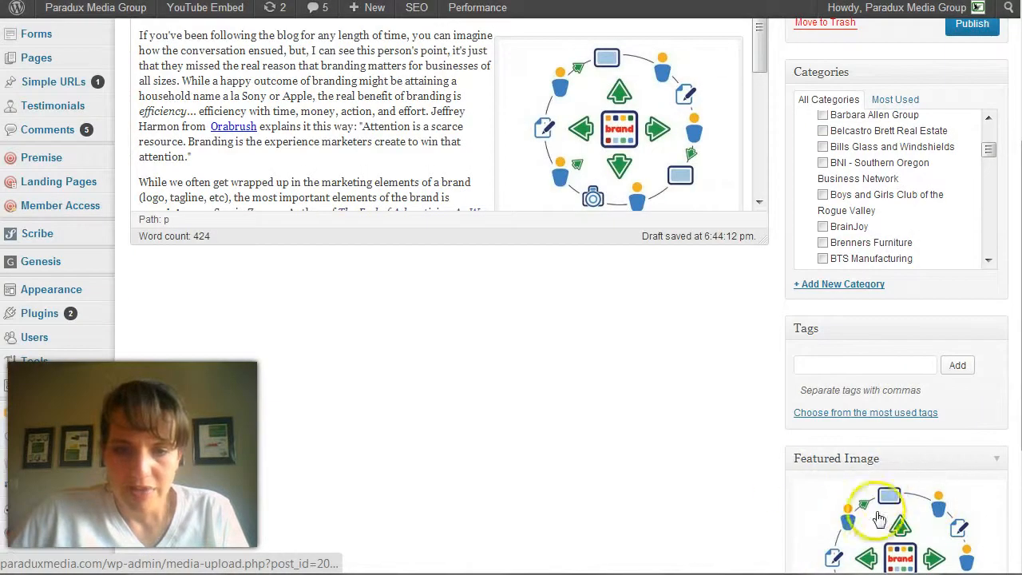
pyautogui.scroll(-2, 878, 498)
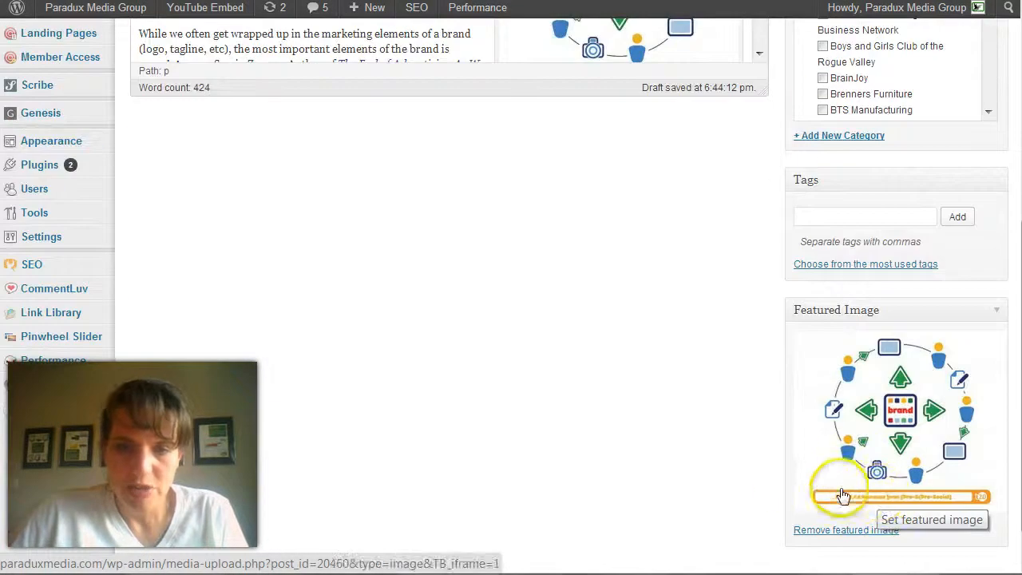
# Add the tags "branding, marketing strategy, advertising" to the post
pyautogui.click(881, 217)
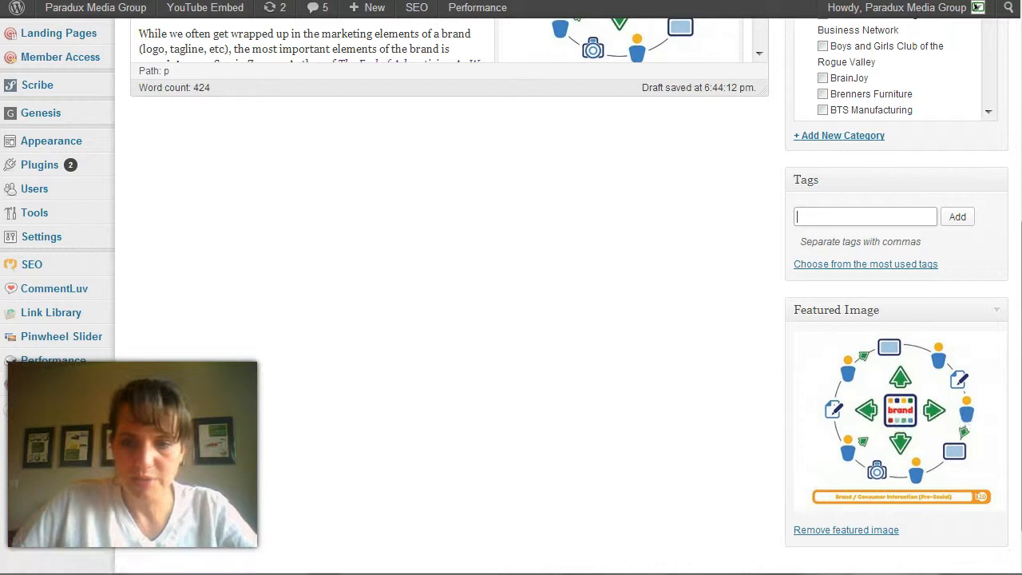
pyautogui.scroll(4, 511, 287)
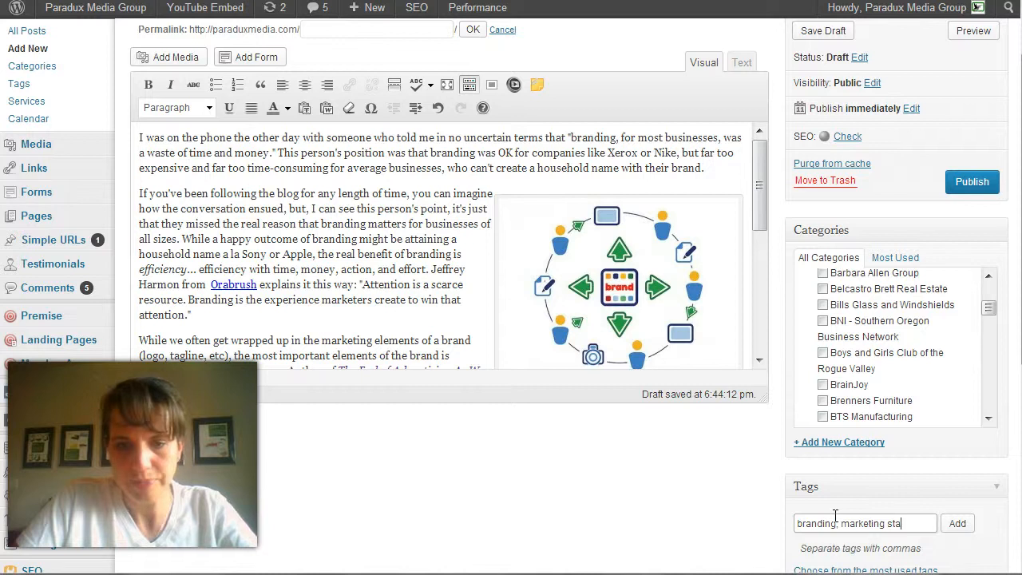
pyautogui.write('ra')
pyautogui.write('rategy')
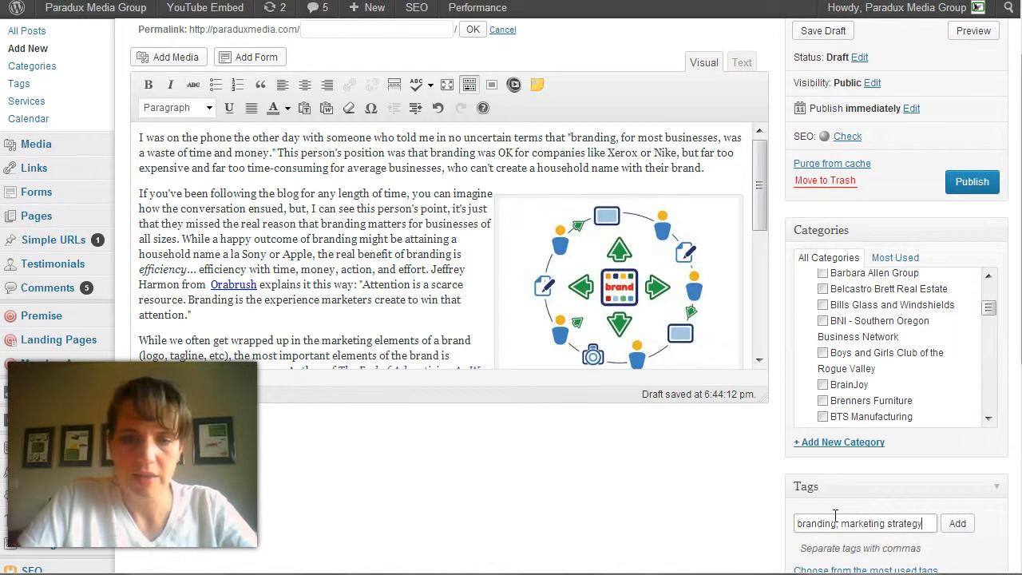
pyautogui.write(', ad')
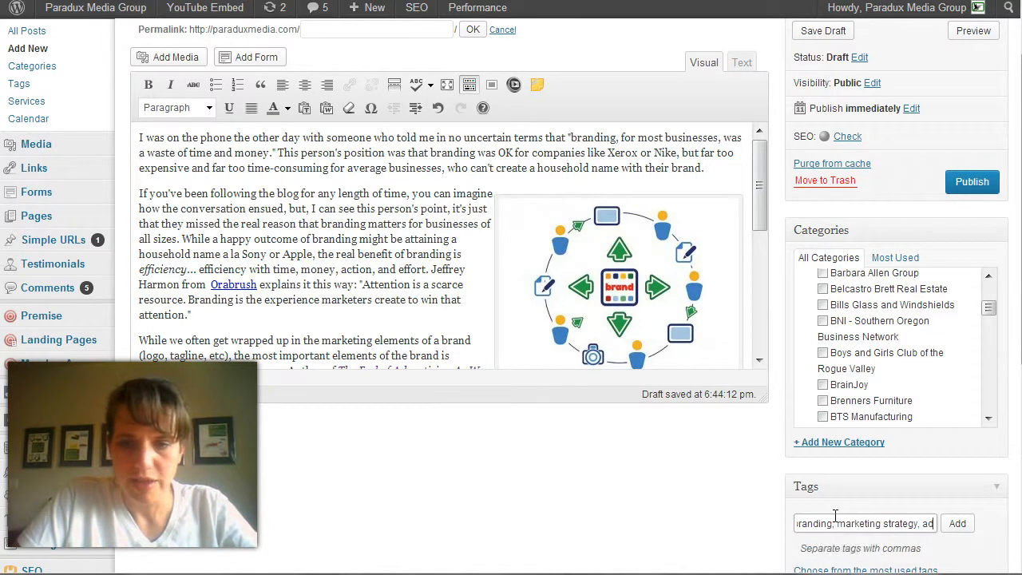
pyautogui.write('vertising')
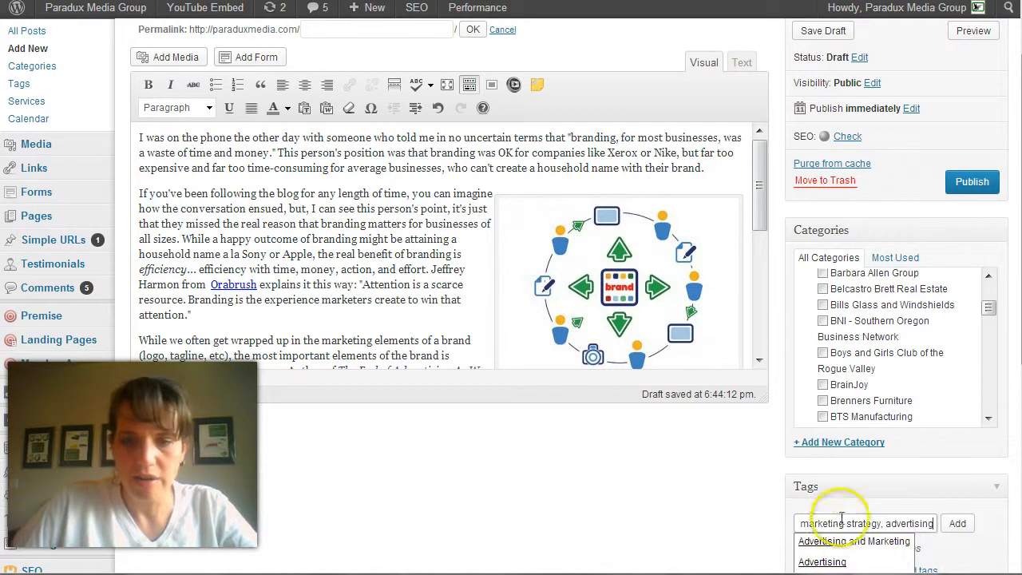
pyautogui.click(957, 524)
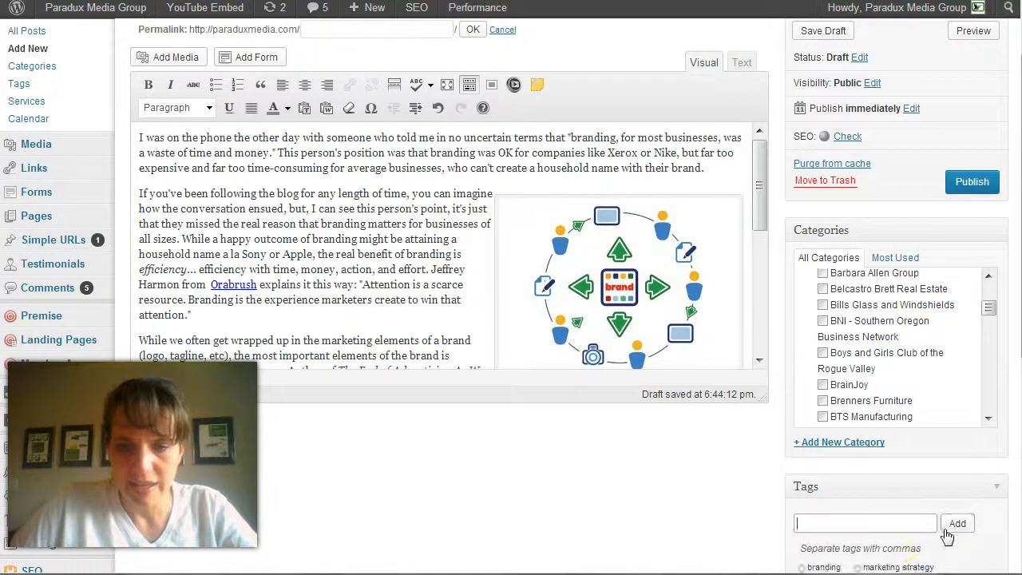
pyautogui.scroll(-1, 938, 527)
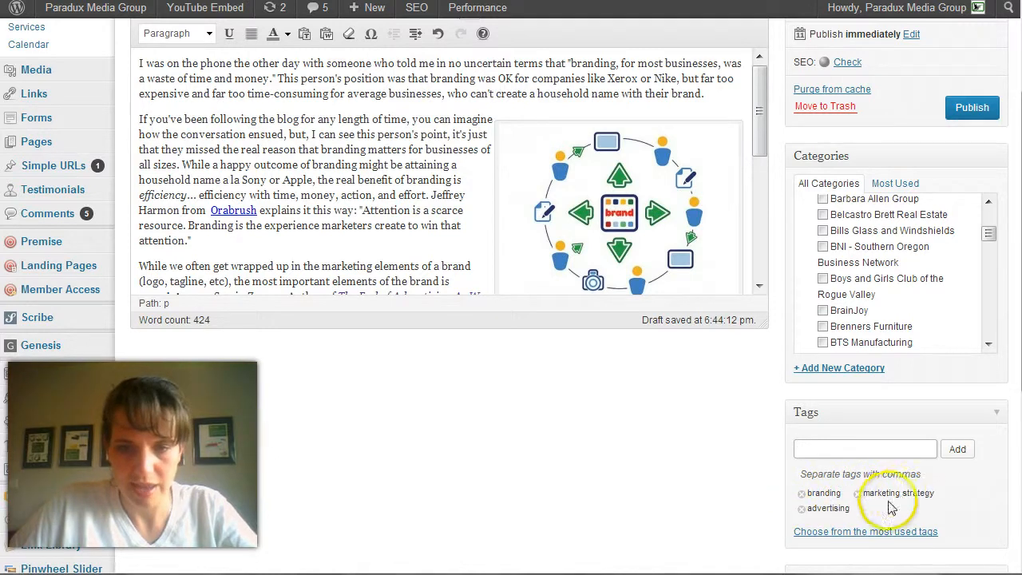
# Assign the post to the Finding Brand Blog category under Blogs
pyautogui.scroll(3, 916, 472)
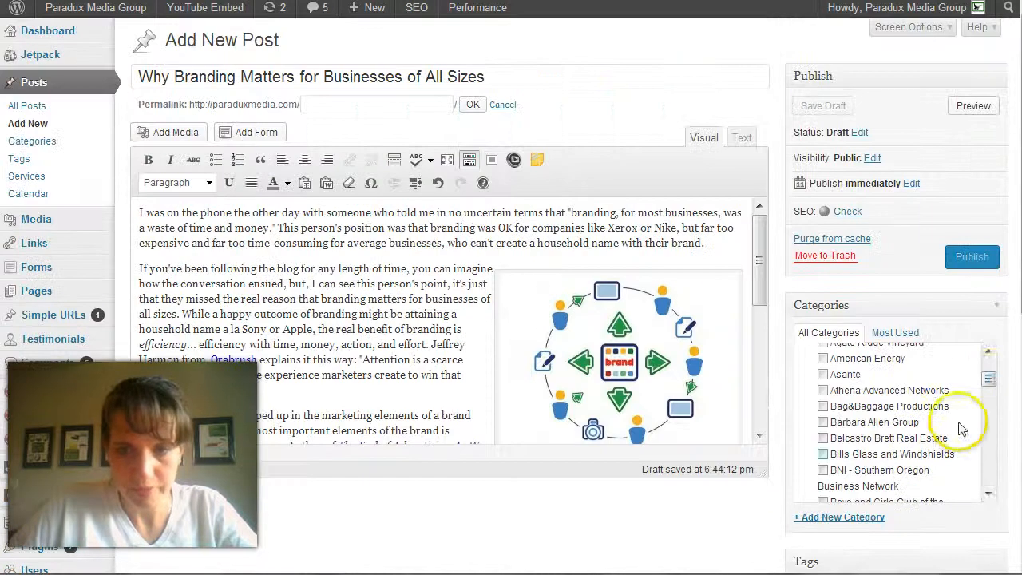
pyautogui.moveTo(990, 380); pyautogui.dragTo(990, 352)
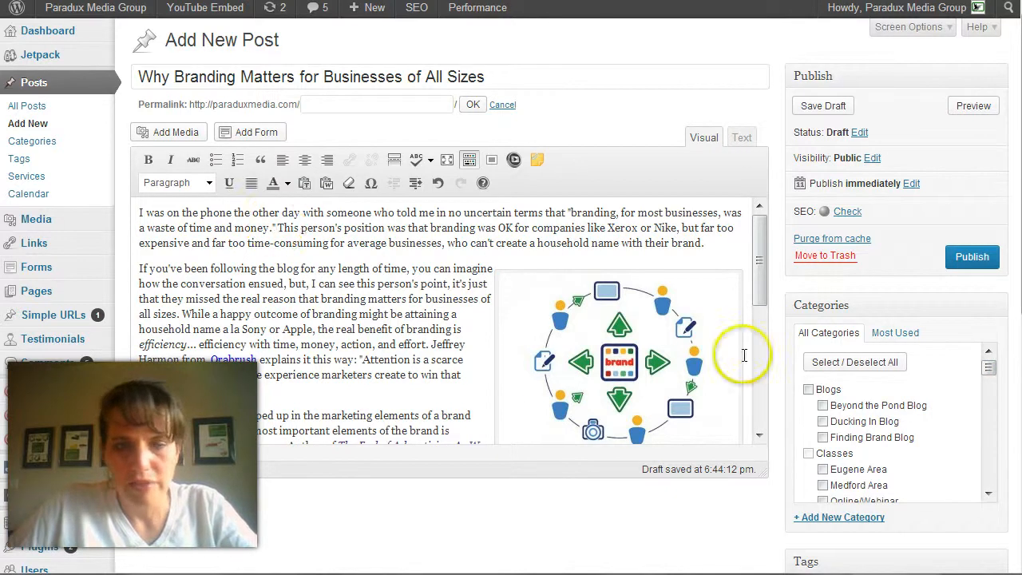
pyautogui.click(822, 437)
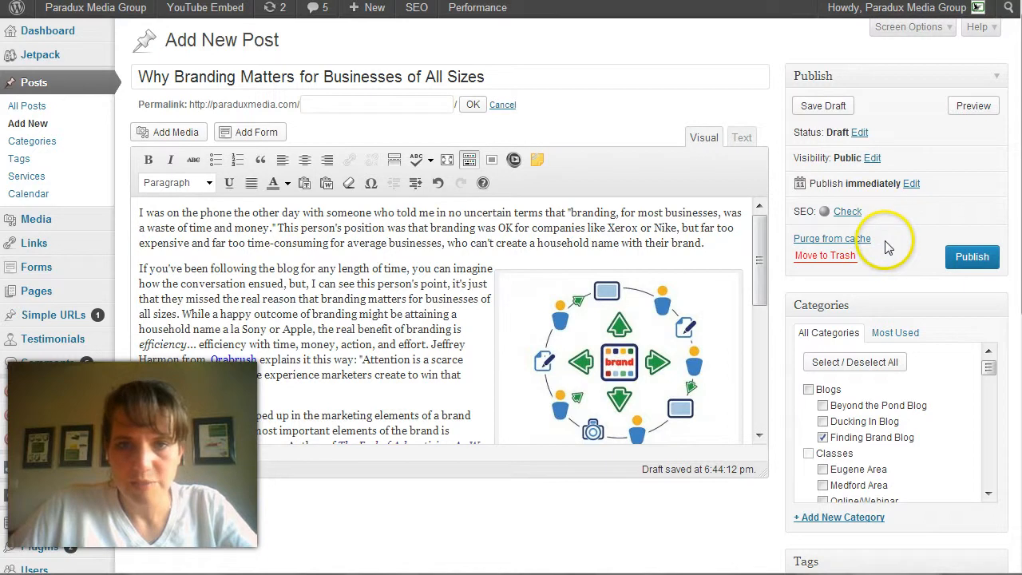
# Set the post's publish date to February 15, 2013 at 08:00 and apply it
pyautogui.click(919, 182)
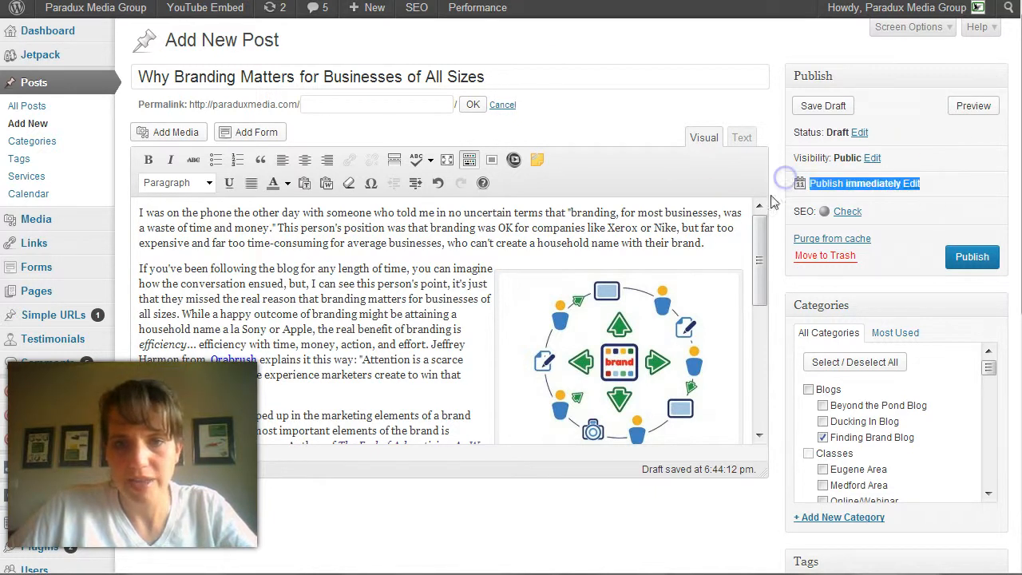
pyautogui.click(910, 217)
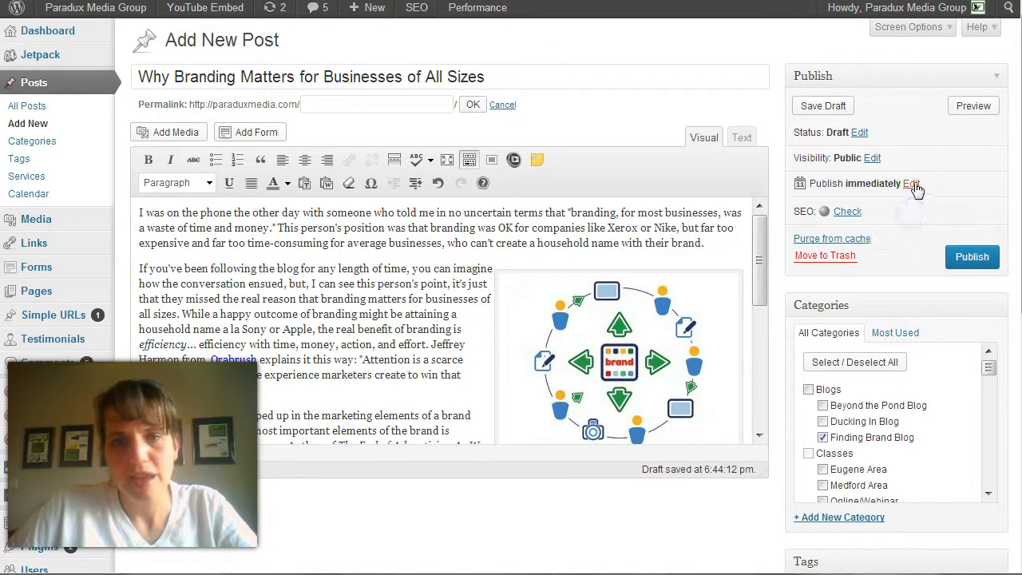
pyautogui.click(912, 184)
pyautogui.click(842, 204)
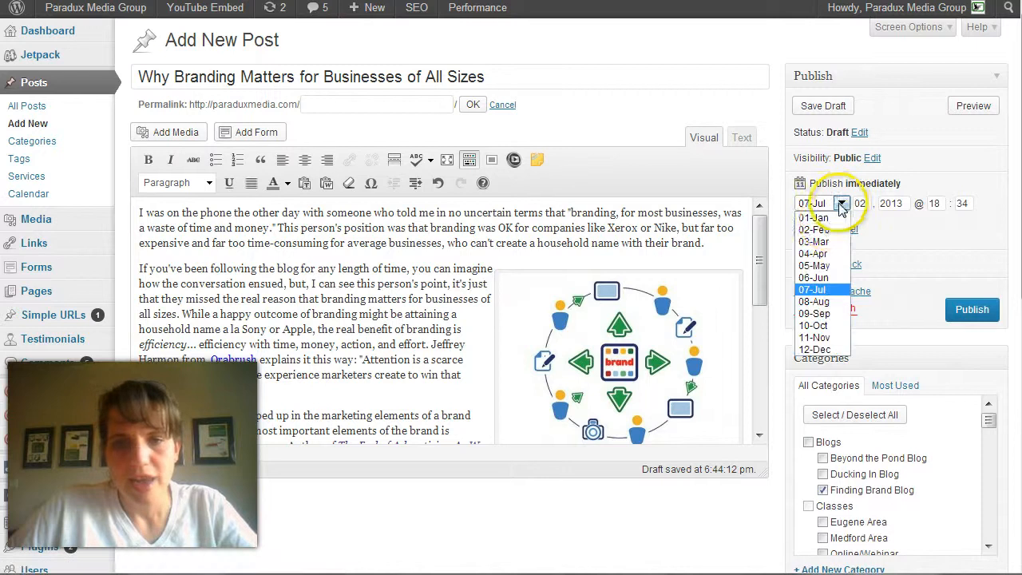
pyautogui.click(814, 229)
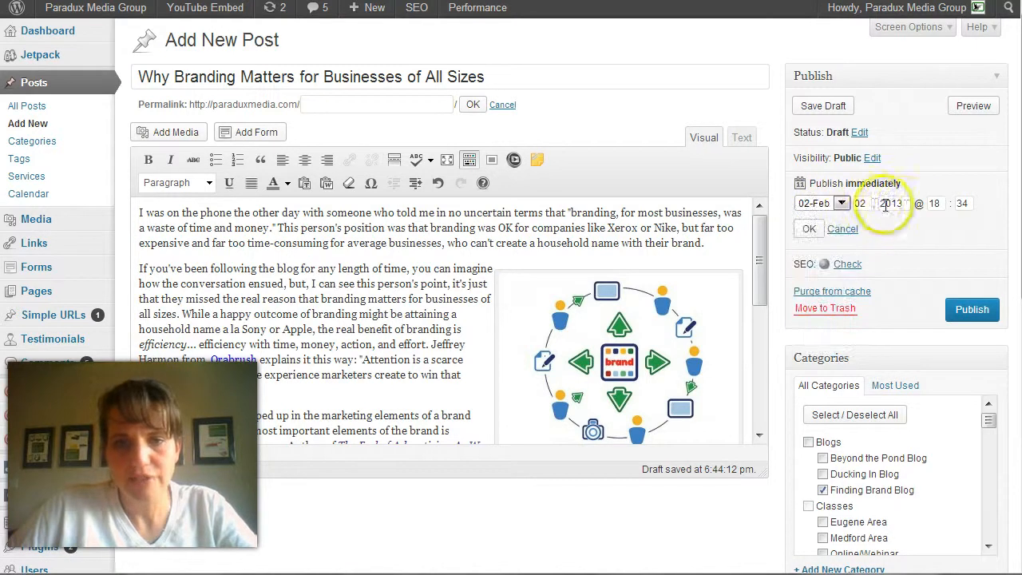
pyautogui.click(823, 204)
pyautogui.click(822, 204)
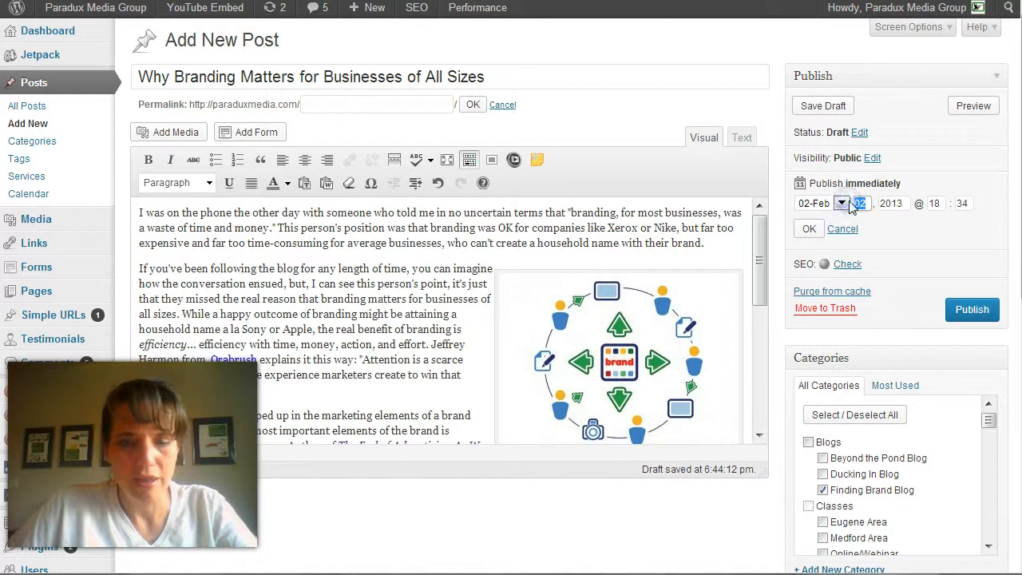
pyautogui.write('15')
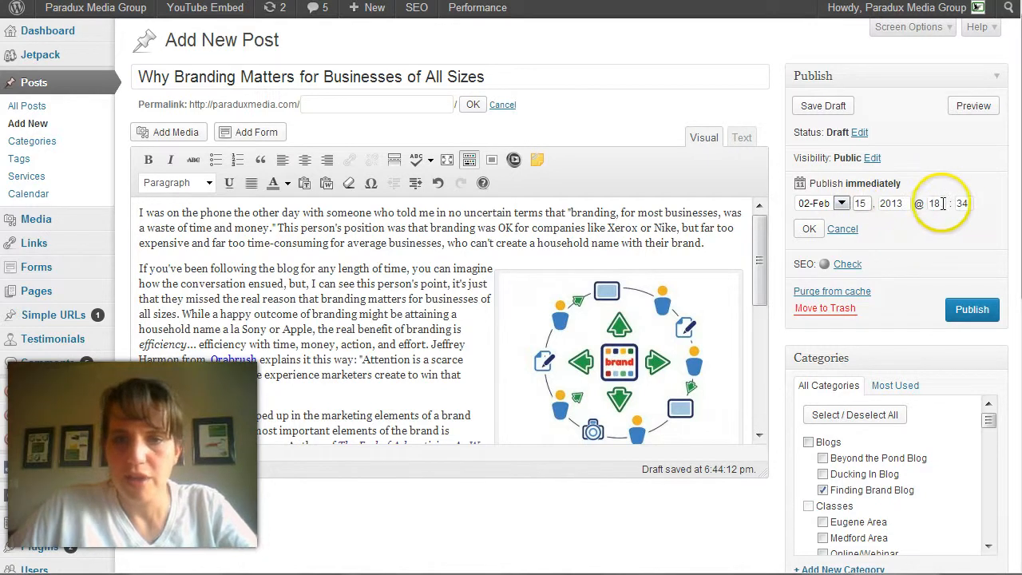
pyautogui.click(913, 201)
pyautogui.write('08')
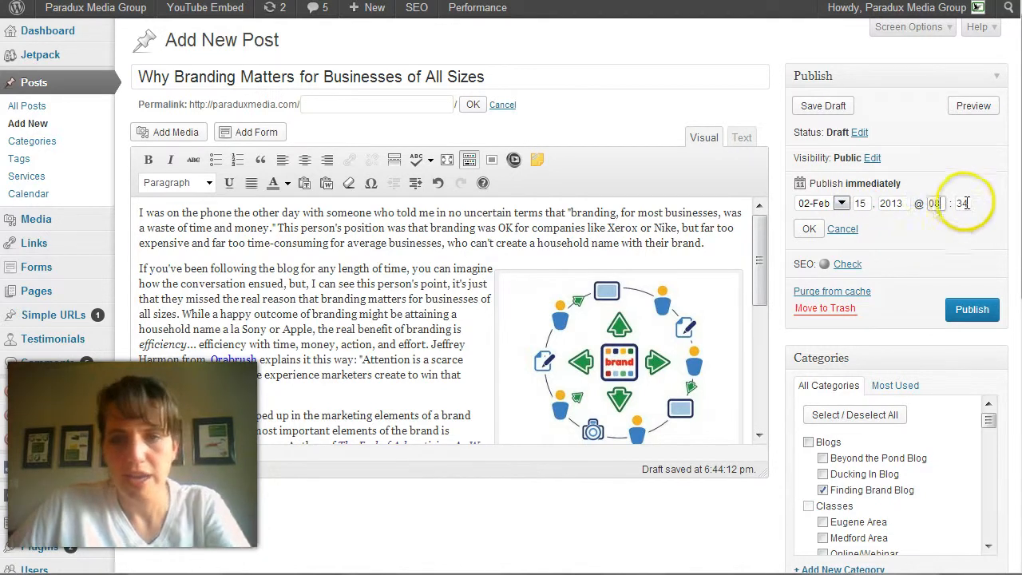
pyautogui.click(970, 203)
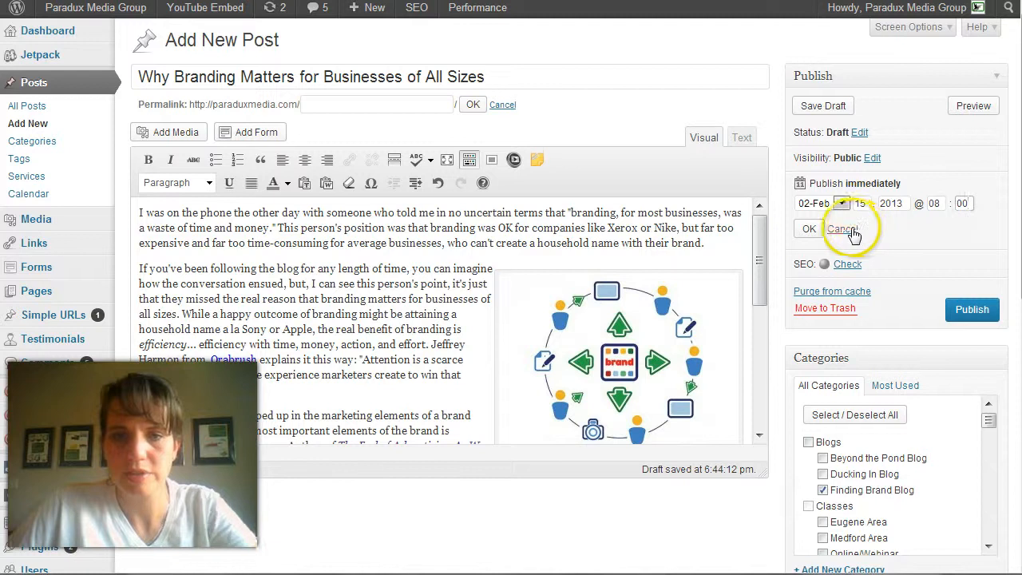
pyautogui.click(808, 228)
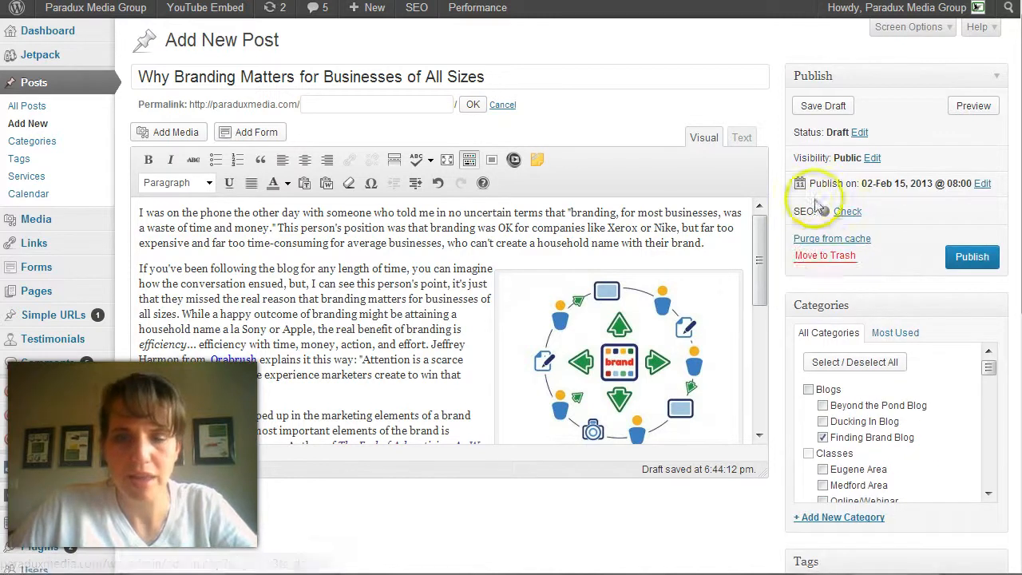
pyautogui.click(969, 258)
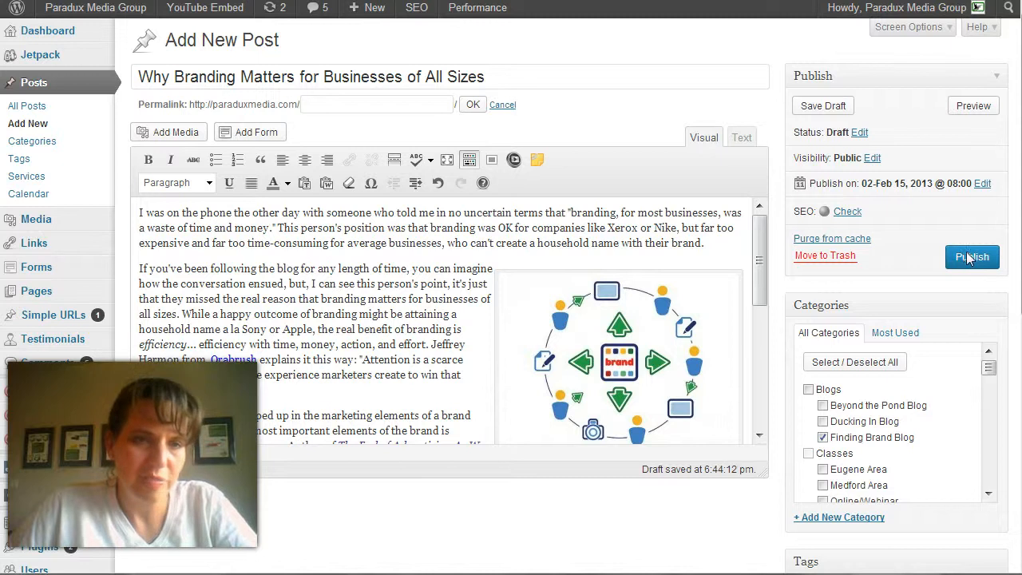
pyautogui.click(969, 258)
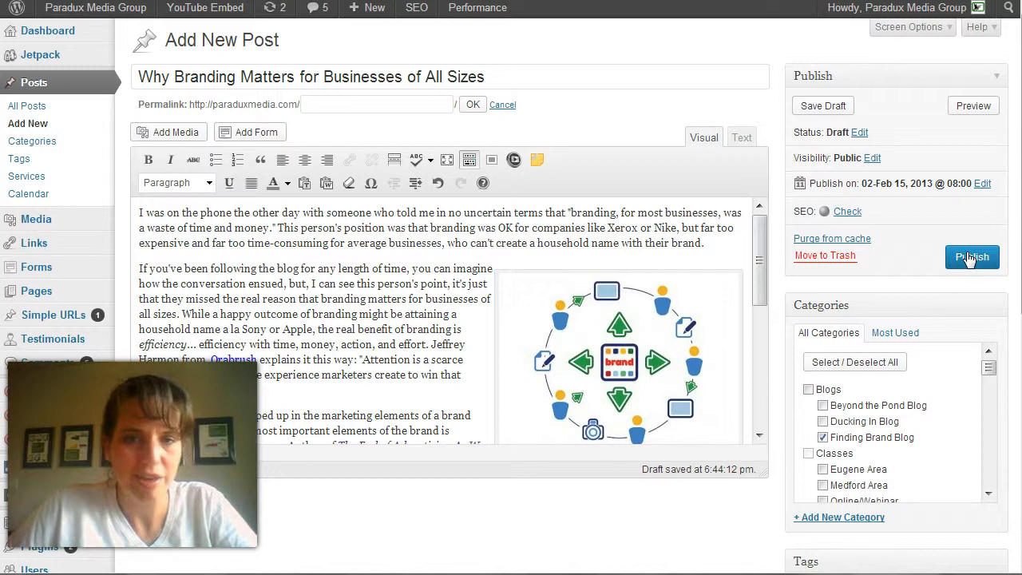
# Change the post's publishing month to 07-Jul and apply the new date
pyautogui.click(982, 186)
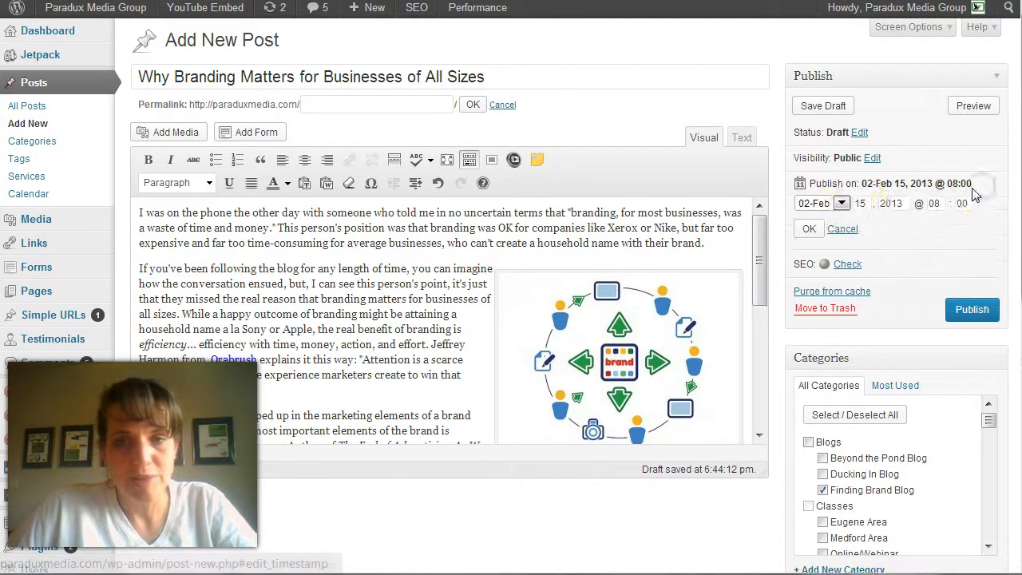
pyautogui.click(838, 203)
pyautogui.click(823, 289)
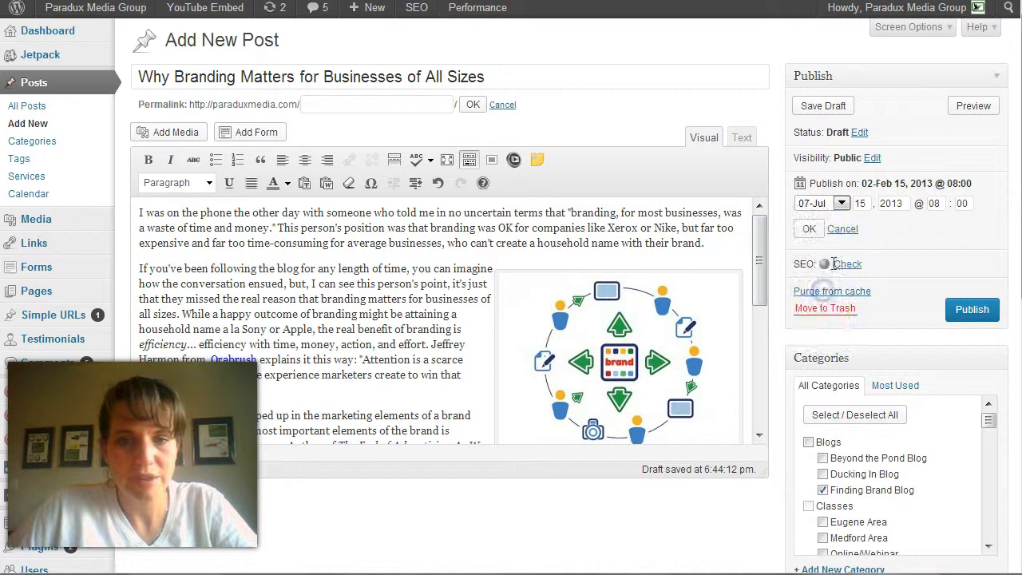
pyautogui.click(825, 205)
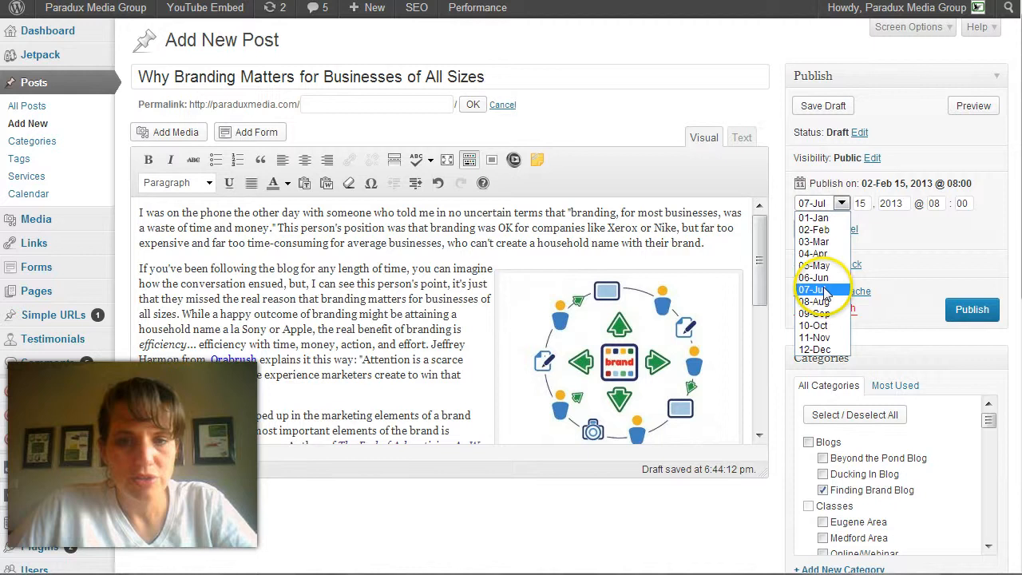
pyautogui.click(822, 289)
pyautogui.doubleClick(860, 203)
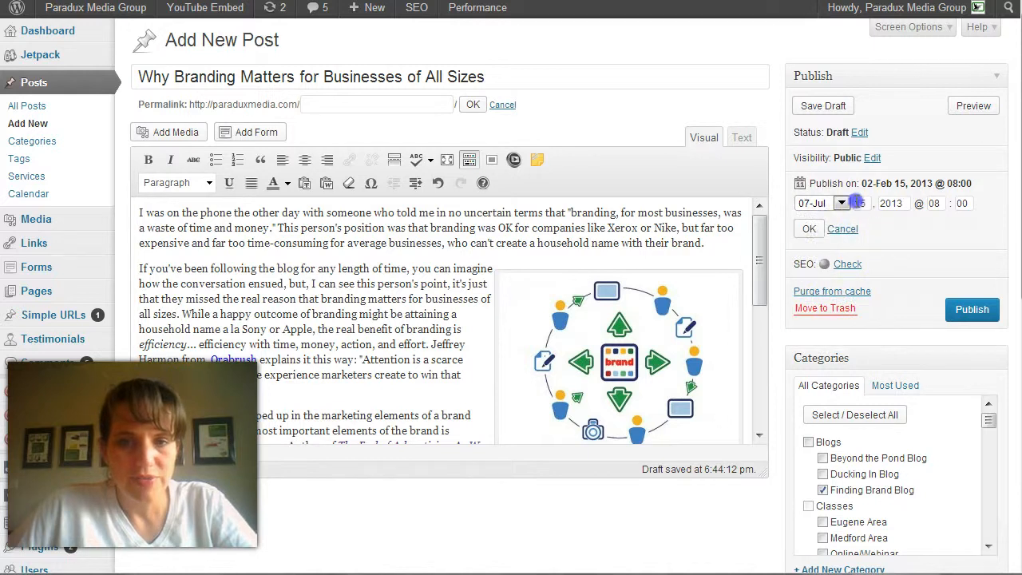
pyautogui.click(809, 230)
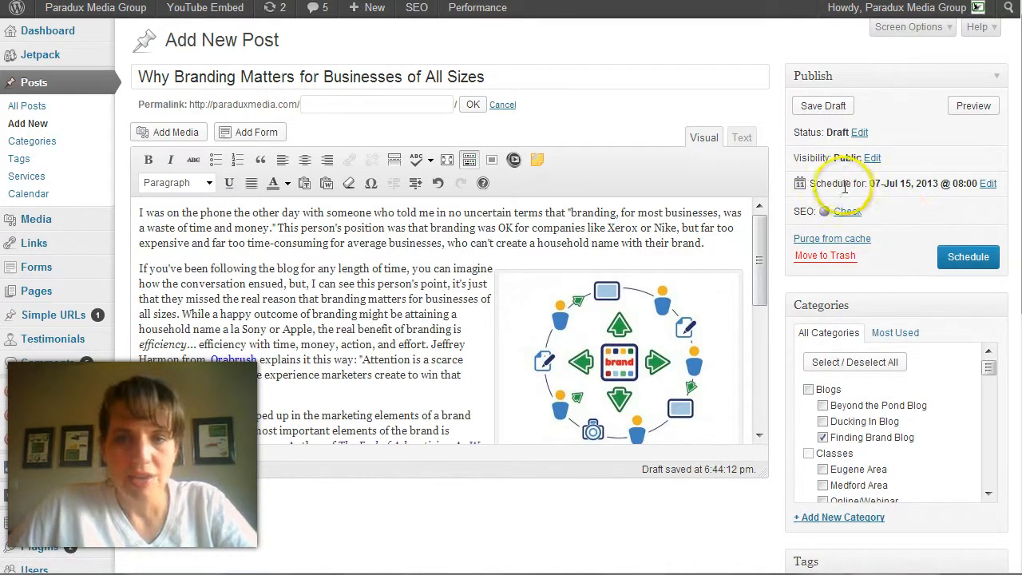
# Schedule the post for publication on the chosen date
pyautogui.moveTo(800, 183); pyautogui.dragTo(848, 184)
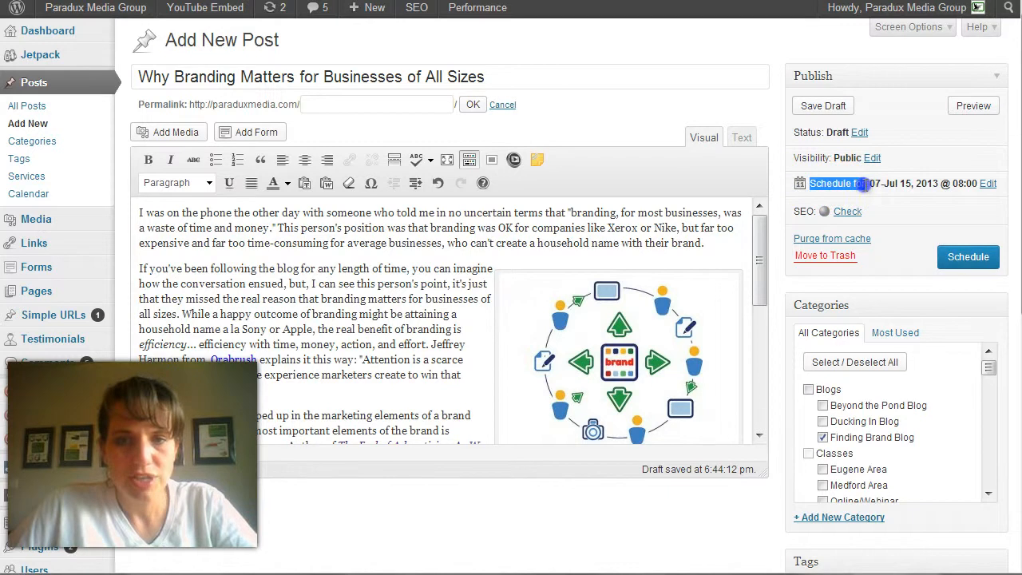
pyautogui.click(900, 229)
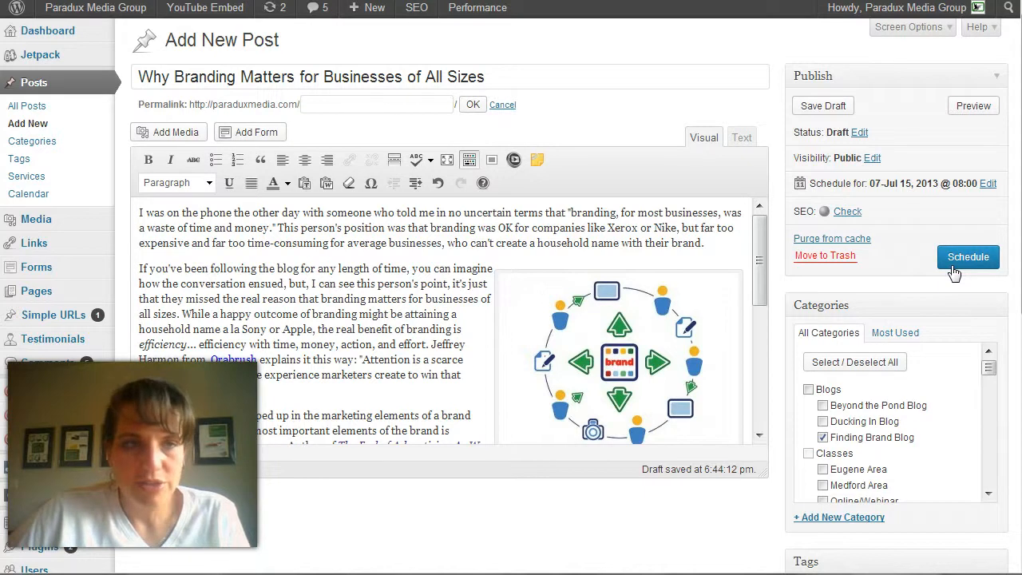
pyautogui.click(964, 264)
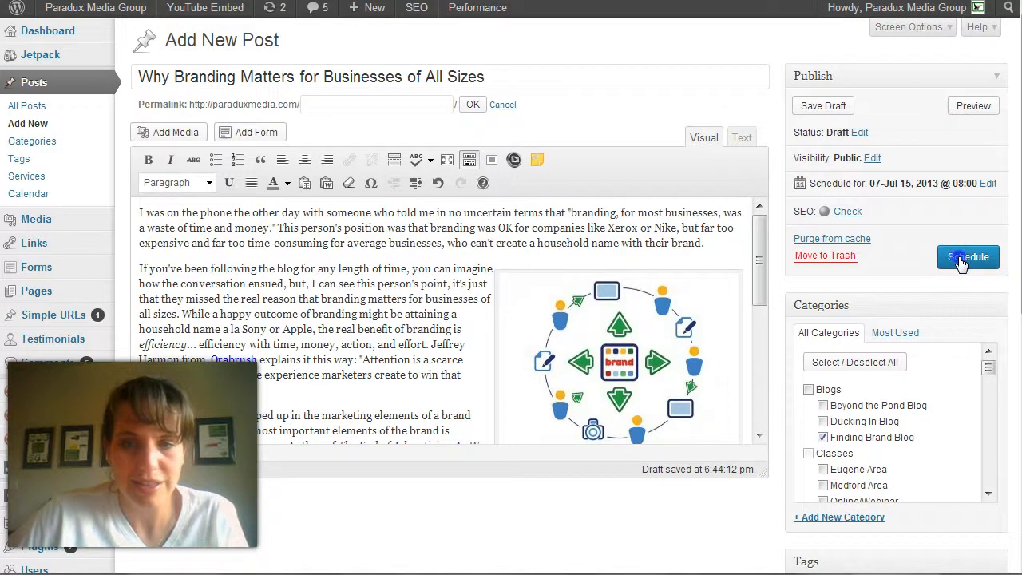
pyautogui.click(961, 263)
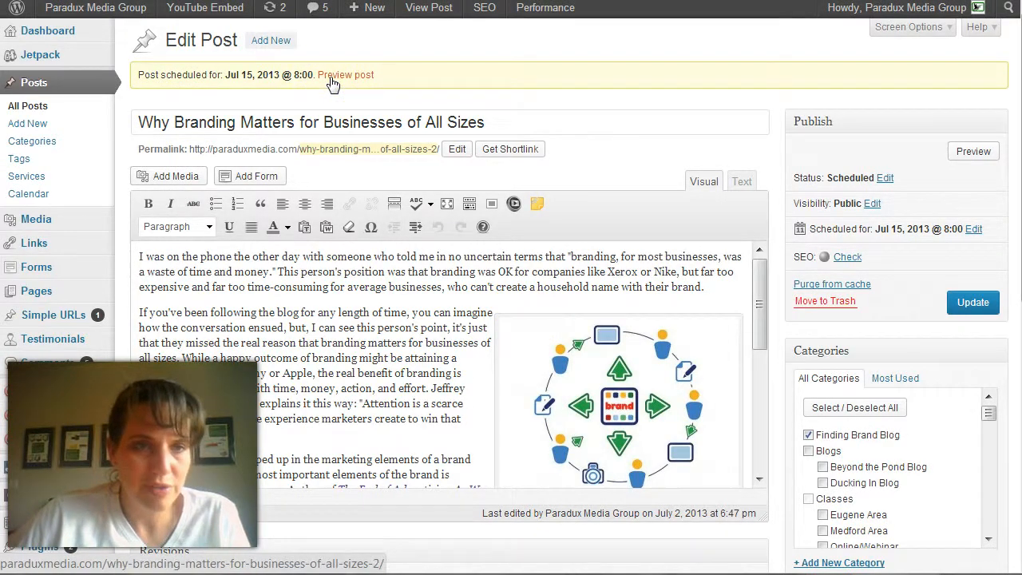
# Preview the scheduled post, examine its breadcrumb, captioned image, body text, category and tags, and return to editing it
pyautogui.click(332, 77)
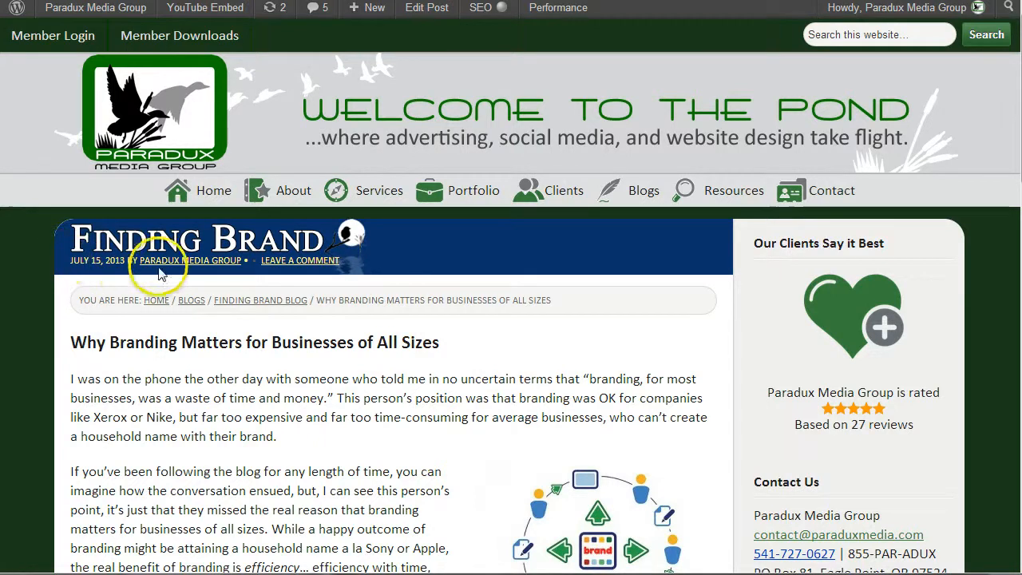
pyautogui.click(225, 308)
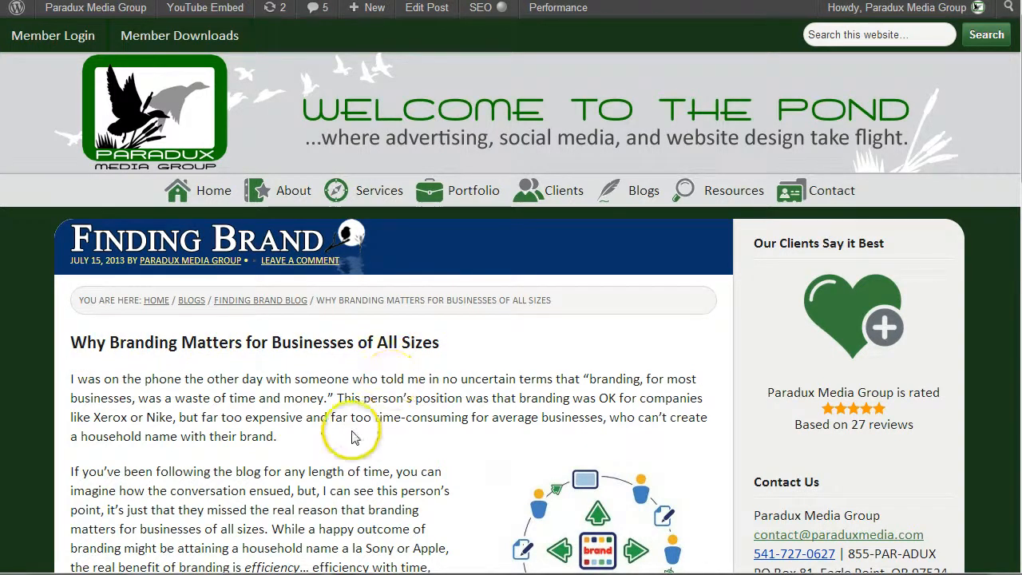
pyautogui.scroll(-3, 347, 422)
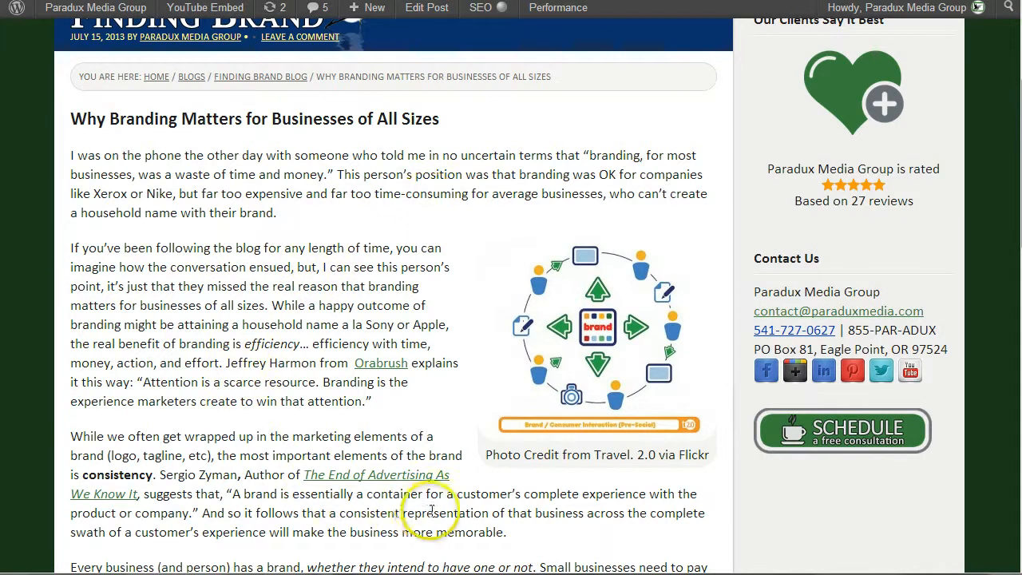
pyautogui.scroll(-1, 410, 491)
pyautogui.scroll(-4, 406, 483)
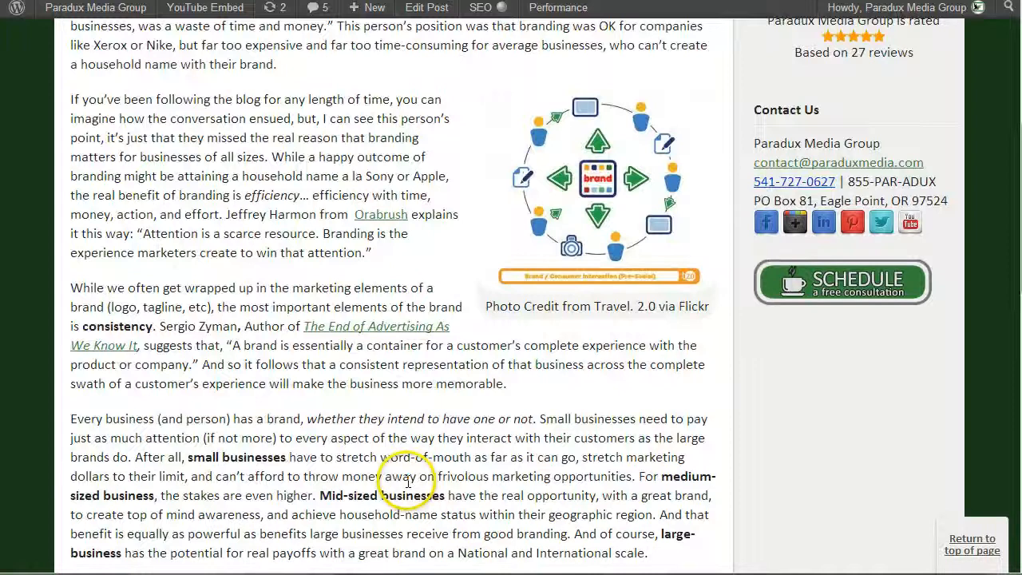
pyautogui.scroll(-1, 397, 479)
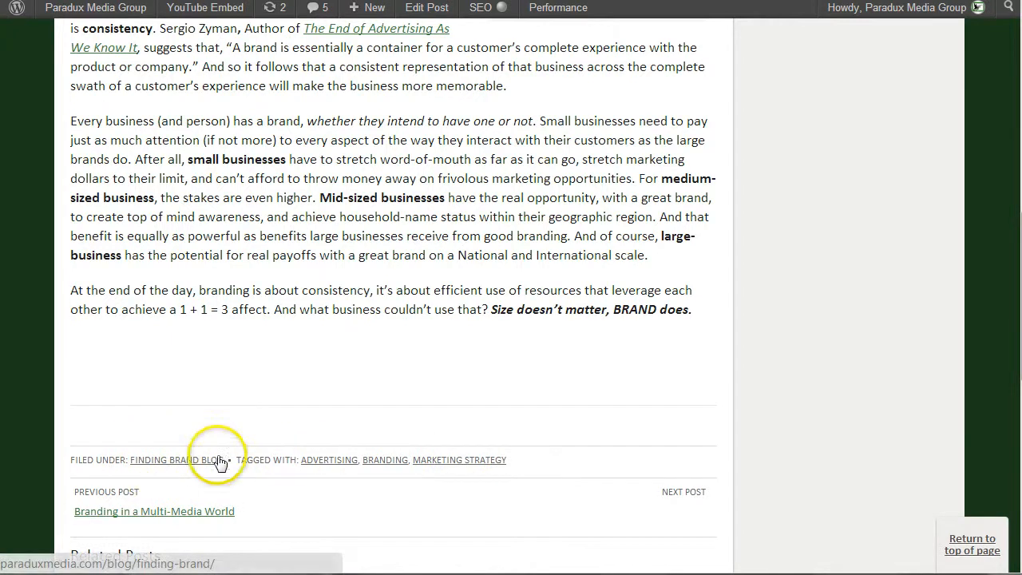
pyautogui.scroll(2, 399, 451)
pyautogui.scroll(4, 399, 445)
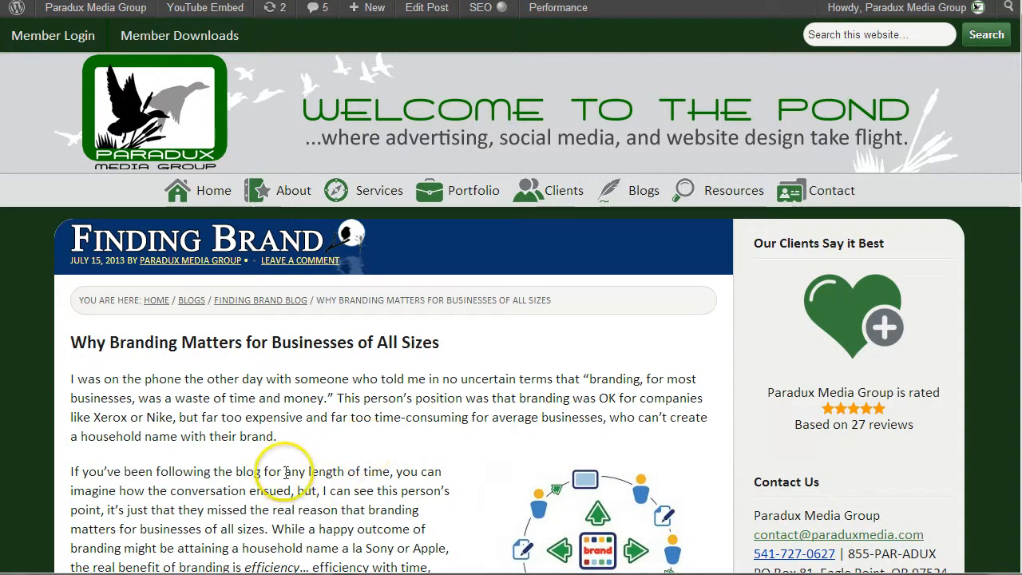
pyautogui.click(426, 7)
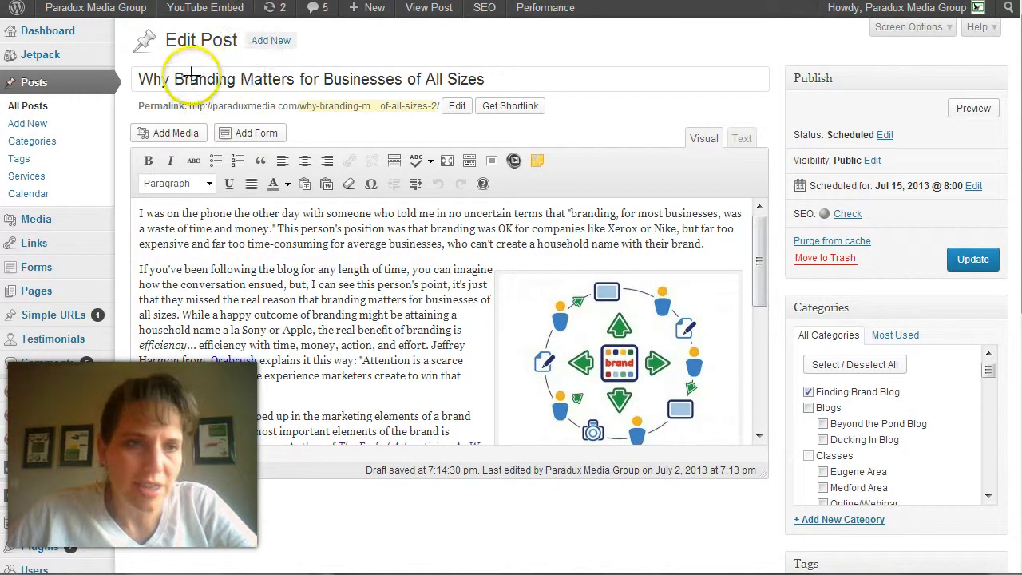
pyautogui.moveTo(190, 92)
pyautogui.mouseDown()
pyautogui.moveTo(184, 217)
pyautogui.moveTo(199, 355)
pyautogui.moveTo(252, 487)
pyautogui.moveTo(420, 551)
pyautogui.moveTo(589, 553)
pyautogui.moveTo(751, 531)
pyautogui.moveTo(878, 341)
pyautogui.moveTo(864, 70)
pyautogui.mouseUp()
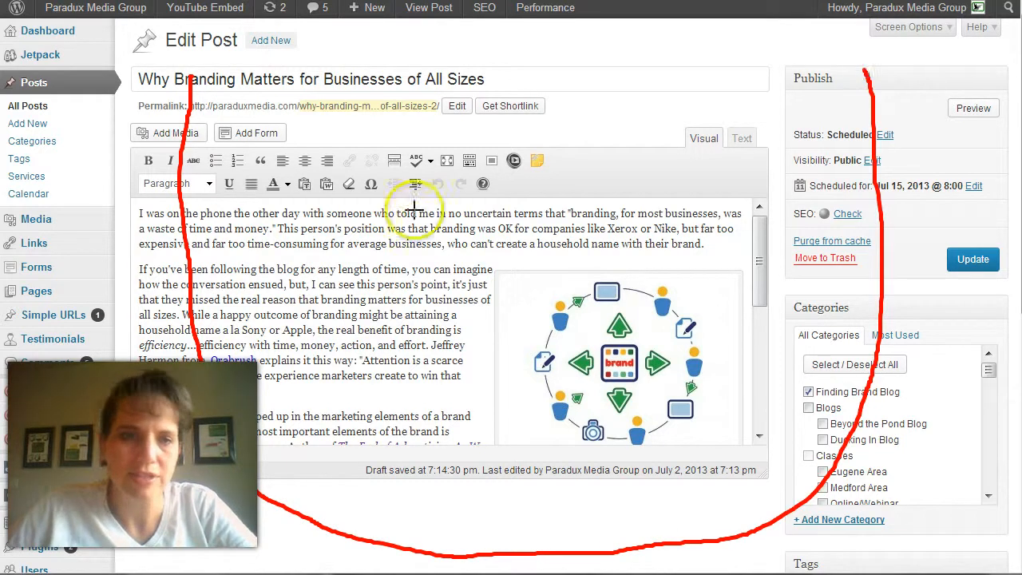
pyautogui.moveTo(414, 143)
pyautogui.mouseDown()
pyautogui.moveTo(455, 118)
pyautogui.moveTo(463, 126)
pyautogui.mouseUp()
pyautogui.moveTo(584, 134)
pyautogui.mouseDown()
pyautogui.moveTo(639, 128)
pyautogui.moveTo(647, 137)
pyautogui.mouseUp()
pyautogui.moveTo(508, 214)
pyautogui.mouseDown()
pyautogui.moveTo(543, 222)
pyautogui.moveTo(565, 214)
pyautogui.mouseUp()
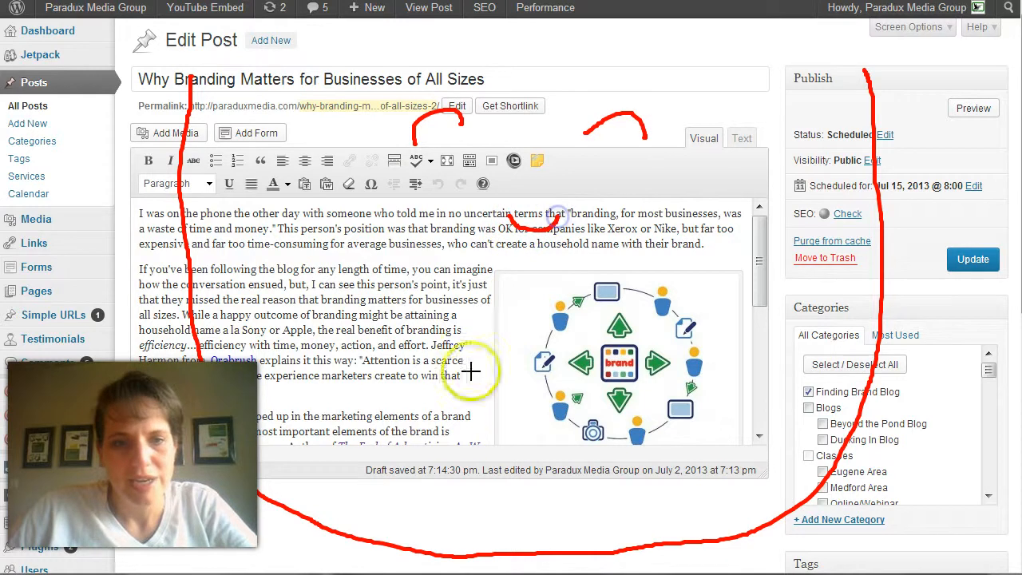